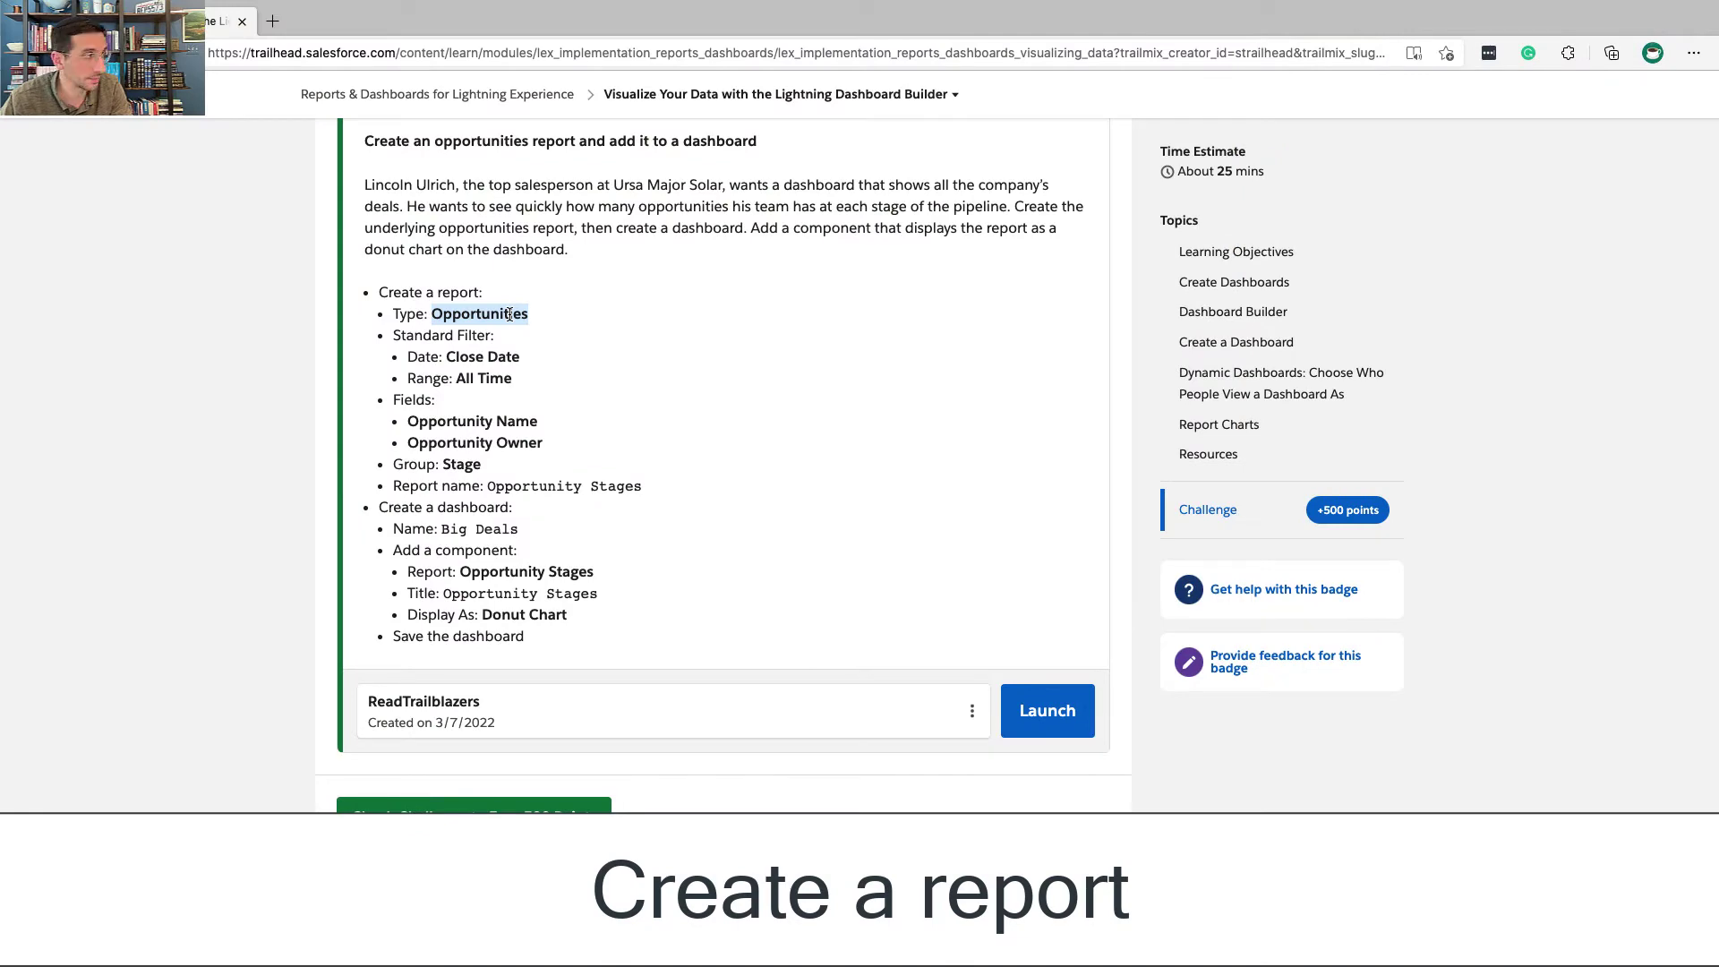
Step: From Reports, start a new report and choose Opportunities as its report type
{"action": "key", "text": "ctrl+Right"}
{"action": "left_click", "coordinate": [938, 143]}
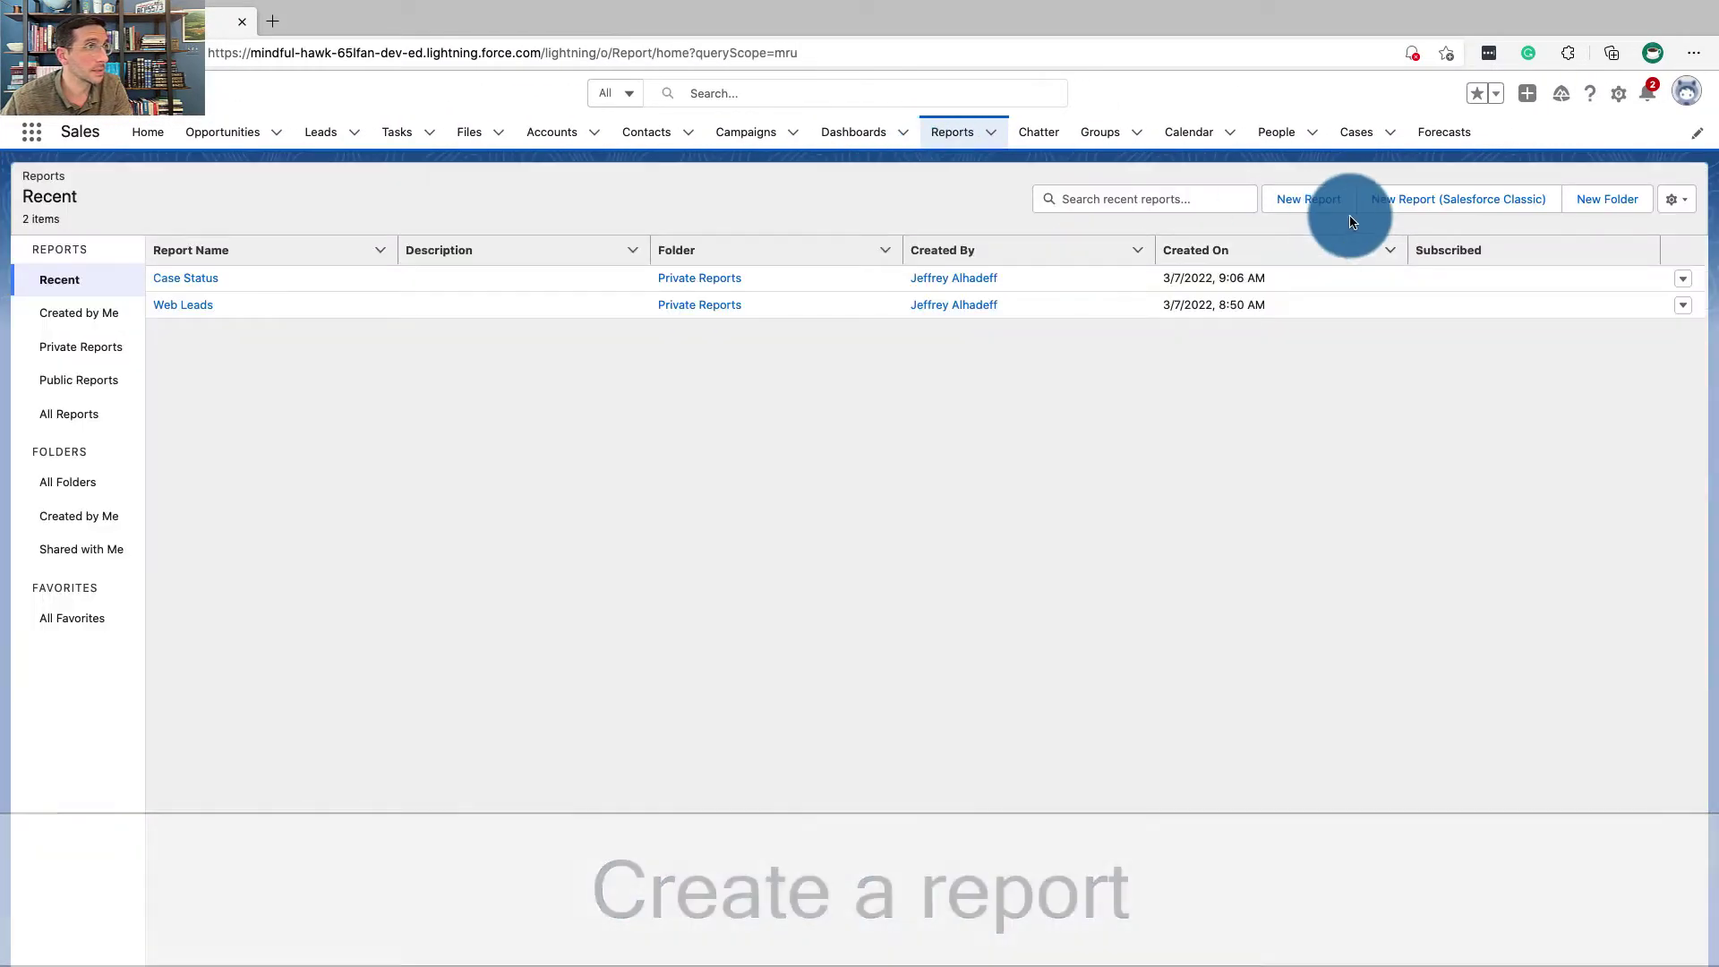
{"action": "left_click", "coordinate": [1331, 198]}
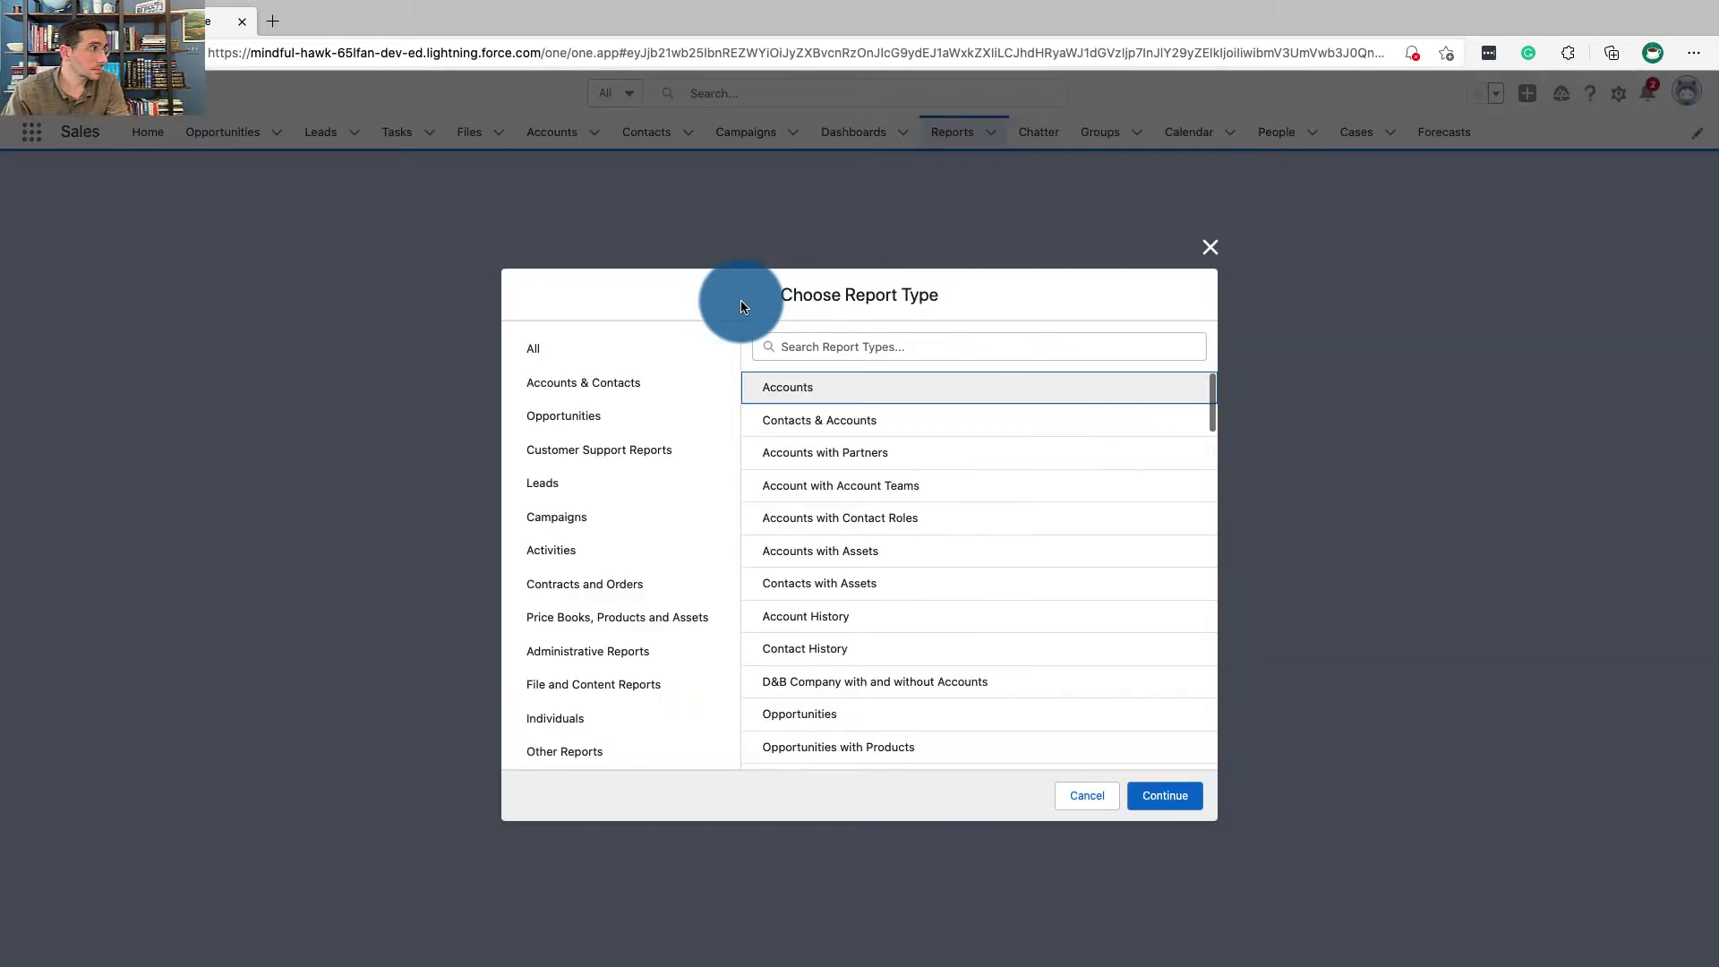
{"action": "left_click", "coordinate": [788, 336]}
{"action": "type", "text": "Opportunities"}
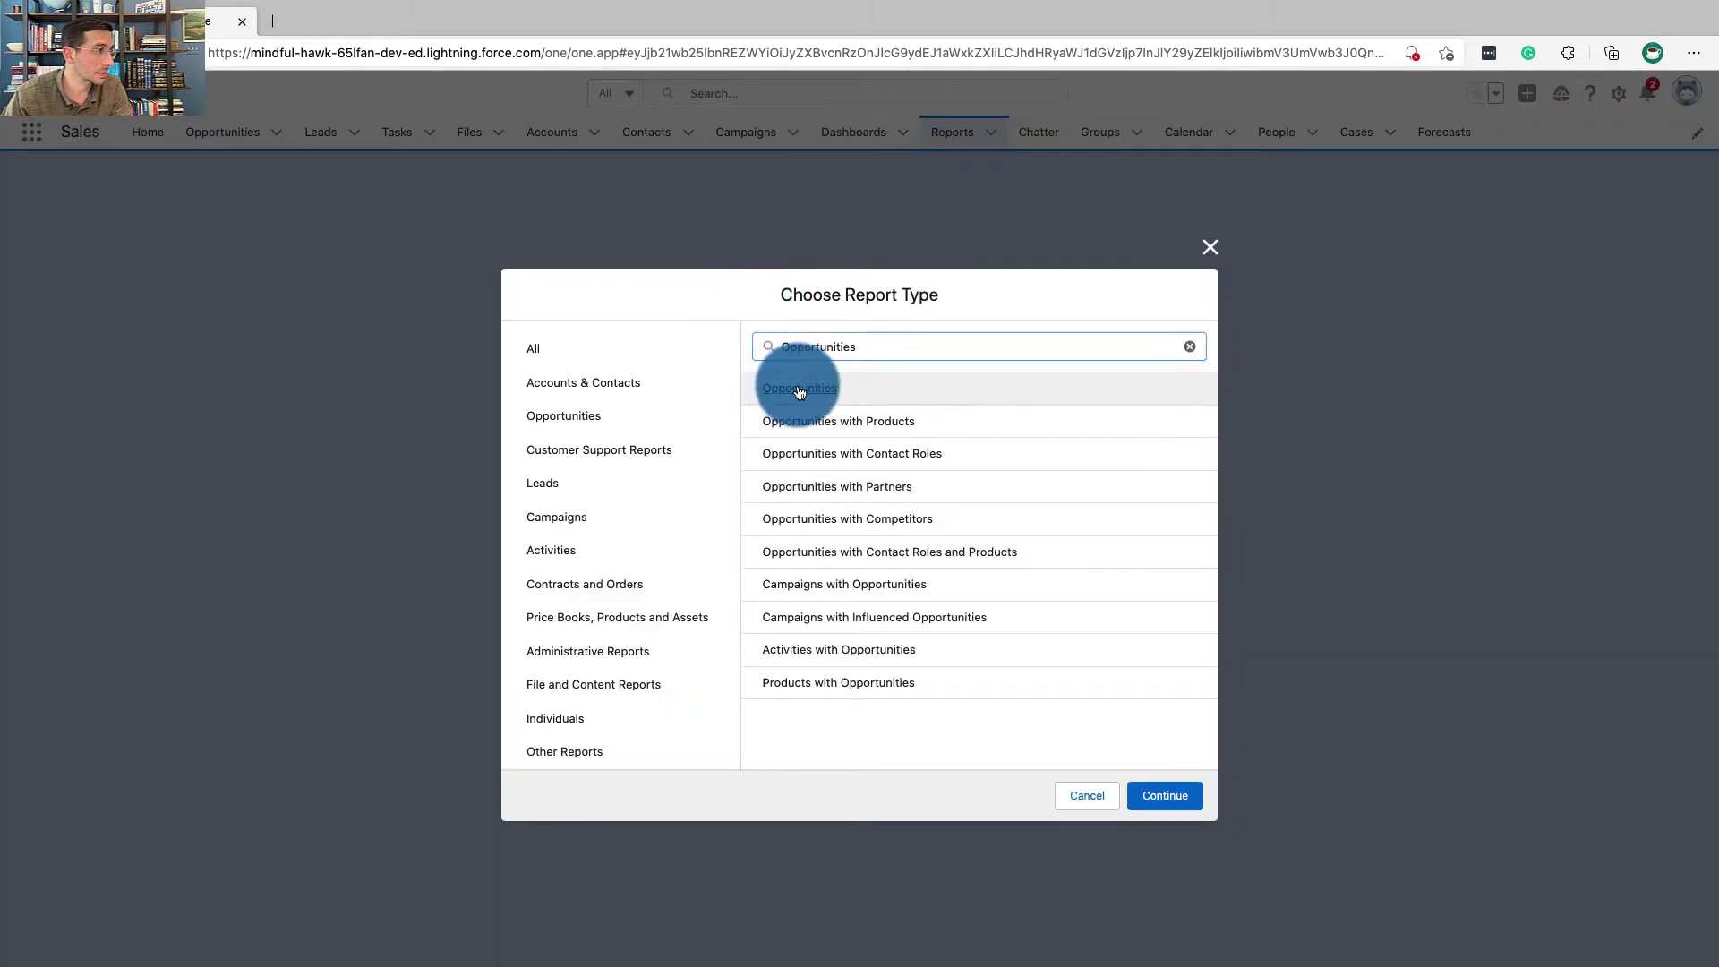
{"action": "left_click", "coordinate": [1183, 794]}
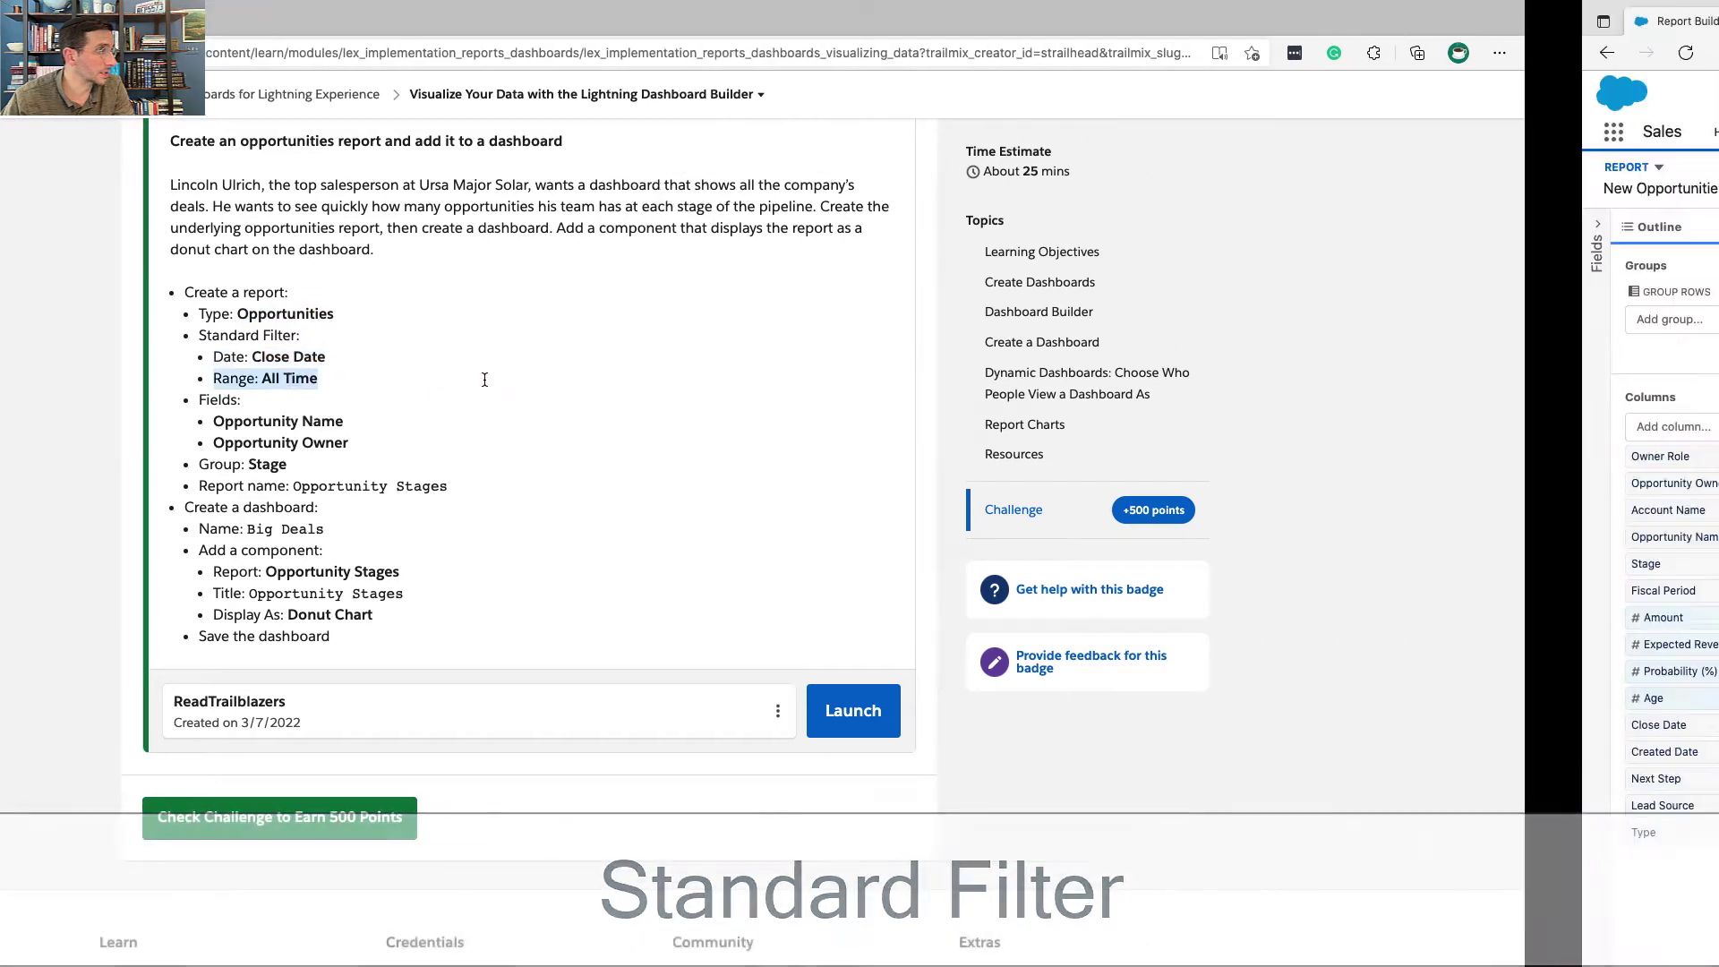
Step: Change the report's Close Date filter range from the current fiscal quarter to All Time
{"action": "left_click", "coordinate": [187, 229]}
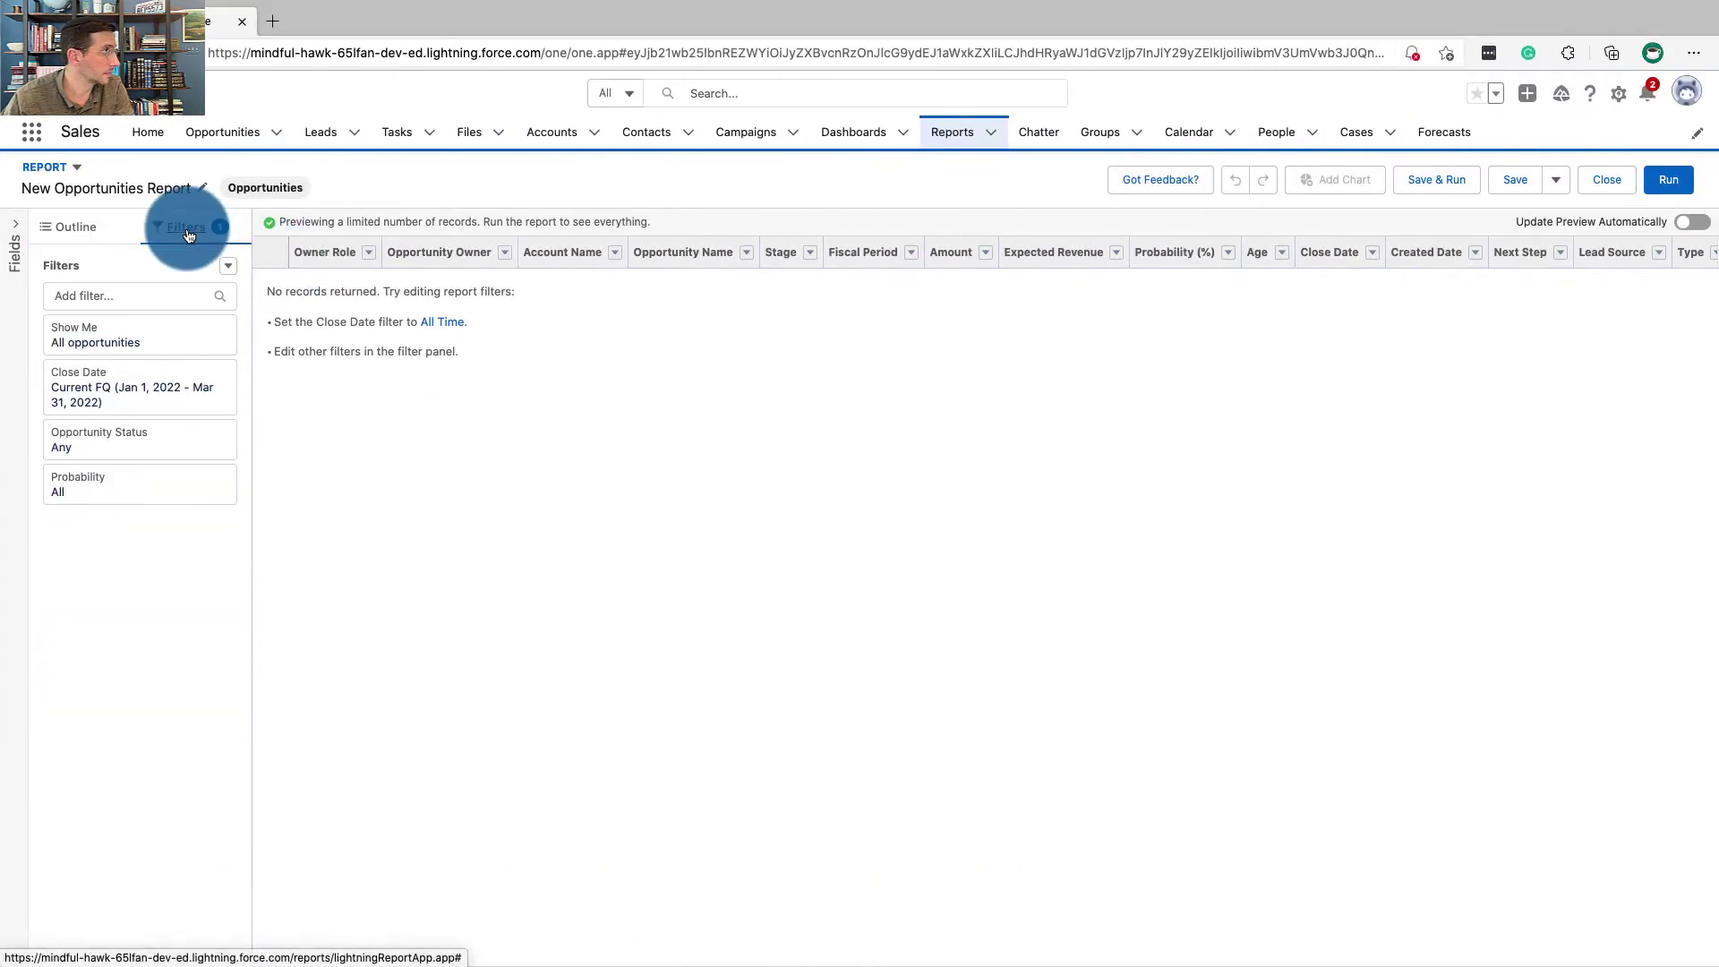
{"action": "left_click", "coordinate": [170, 343]}
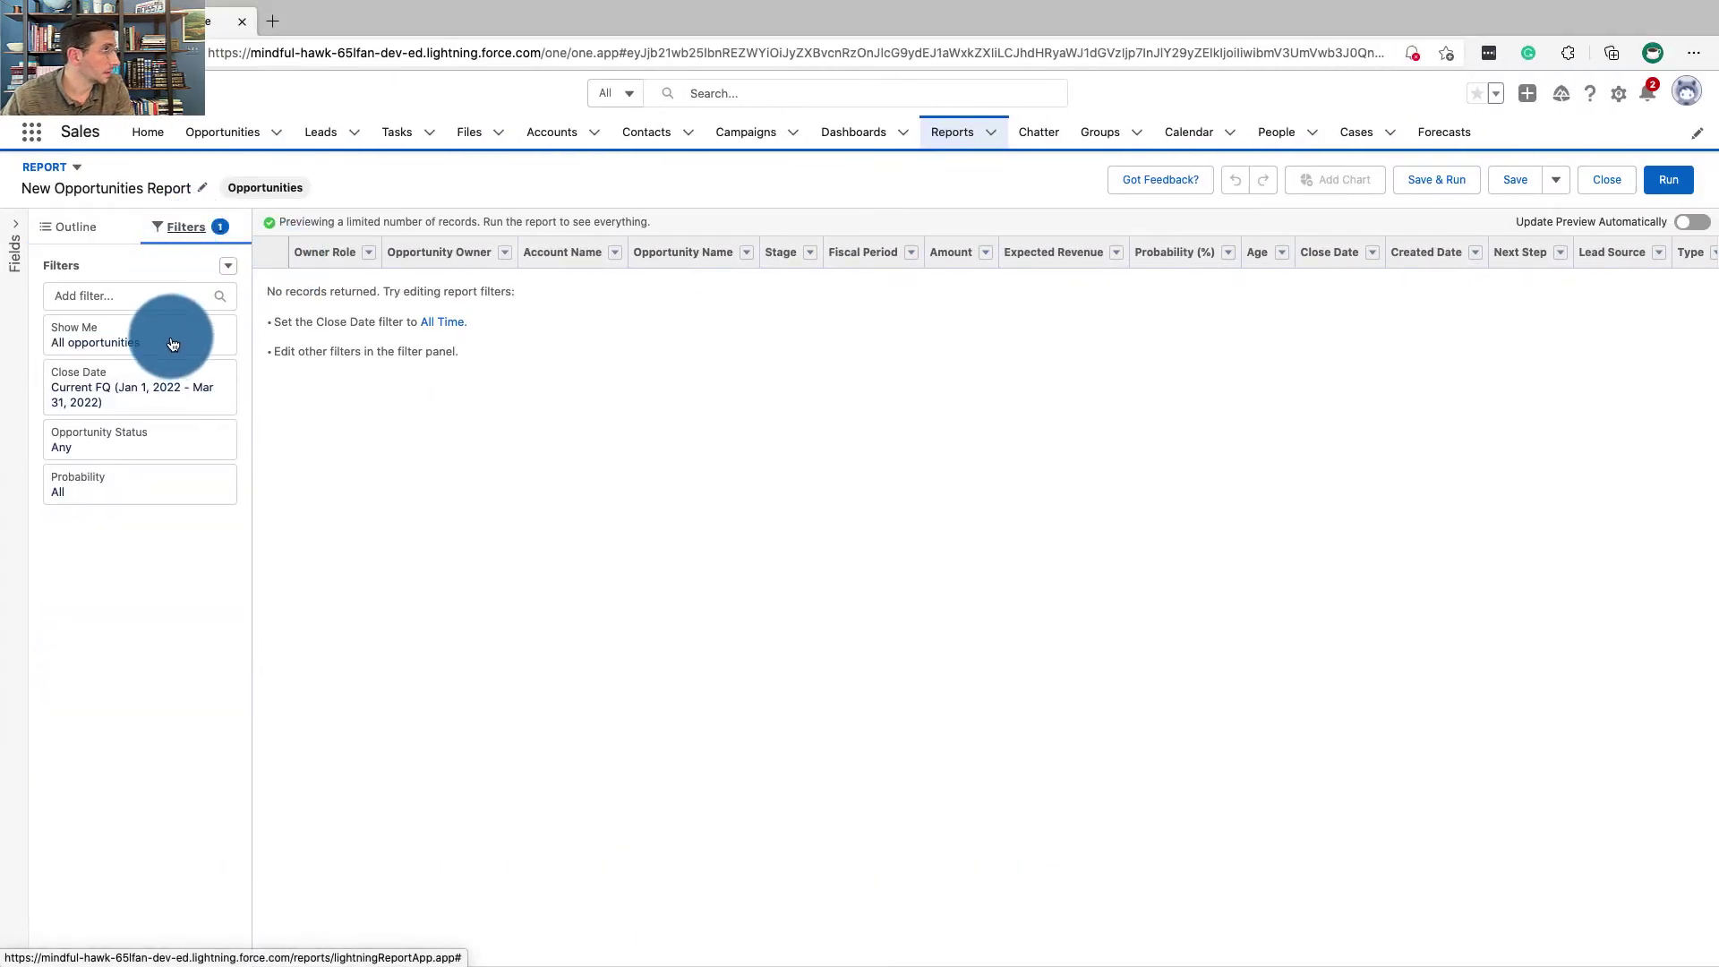
{"action": "left_click", "coordinate": [170, 386]}
{"action": "left_click", "coordinate": [291, 413]}
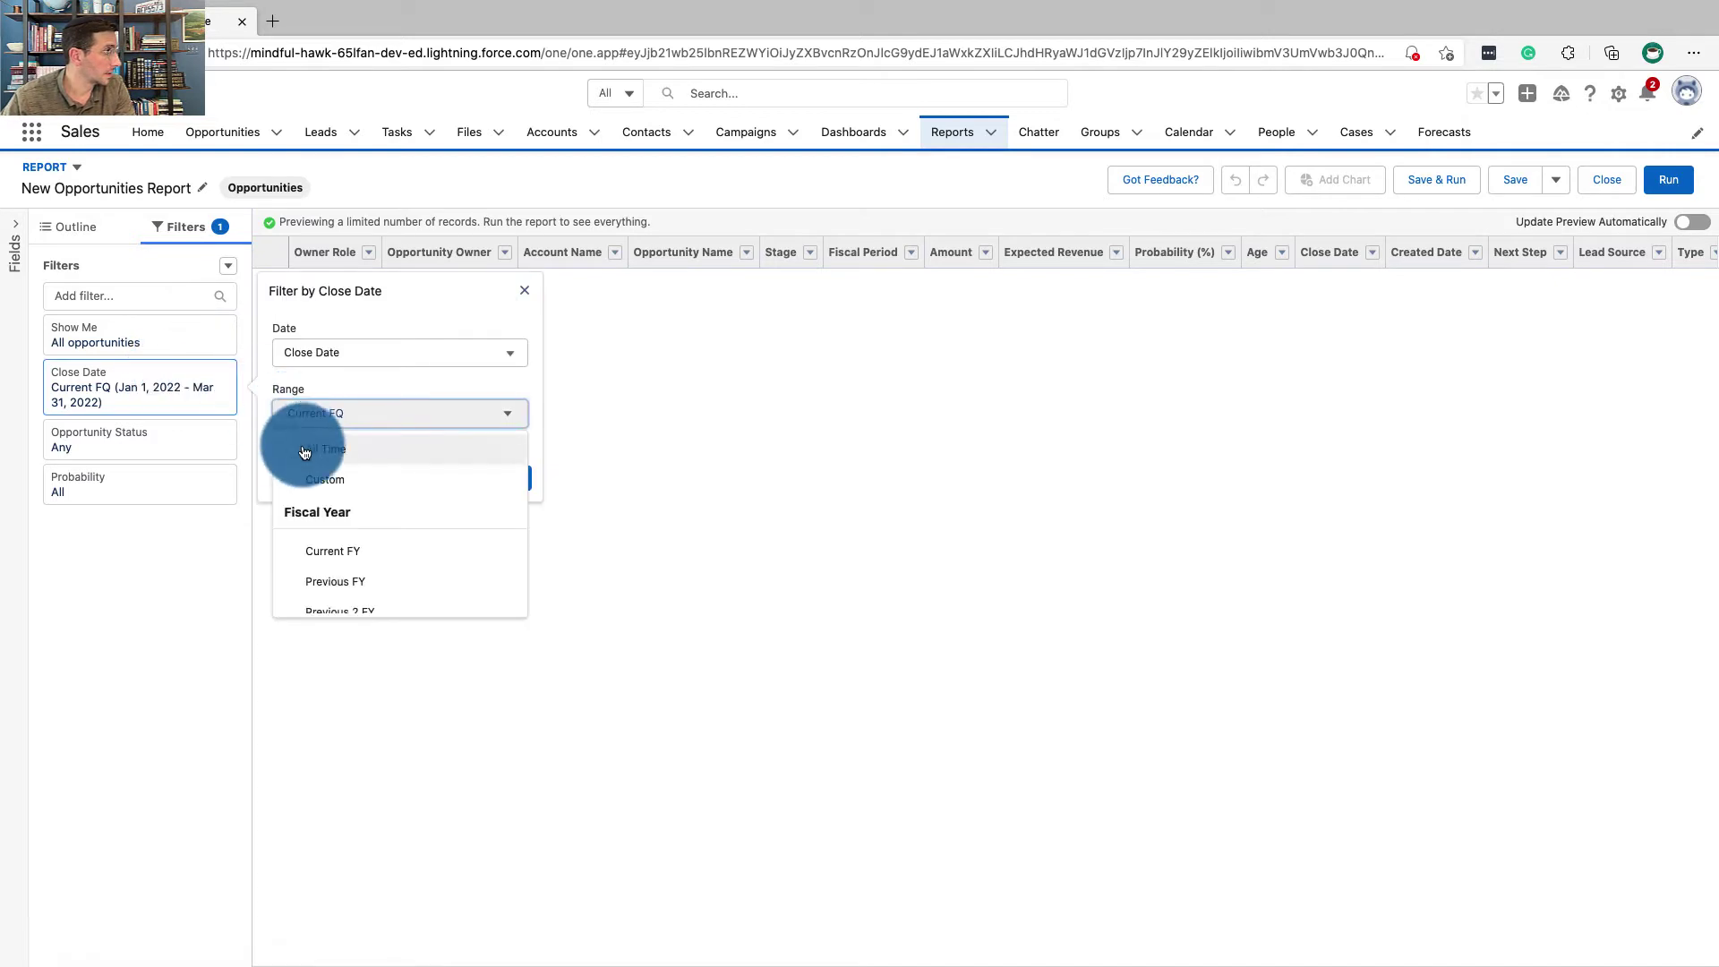
{"action": "left_click", "coordinate": [305, 450]}
{"action": "left_click", "coordinate": [504, 481]}
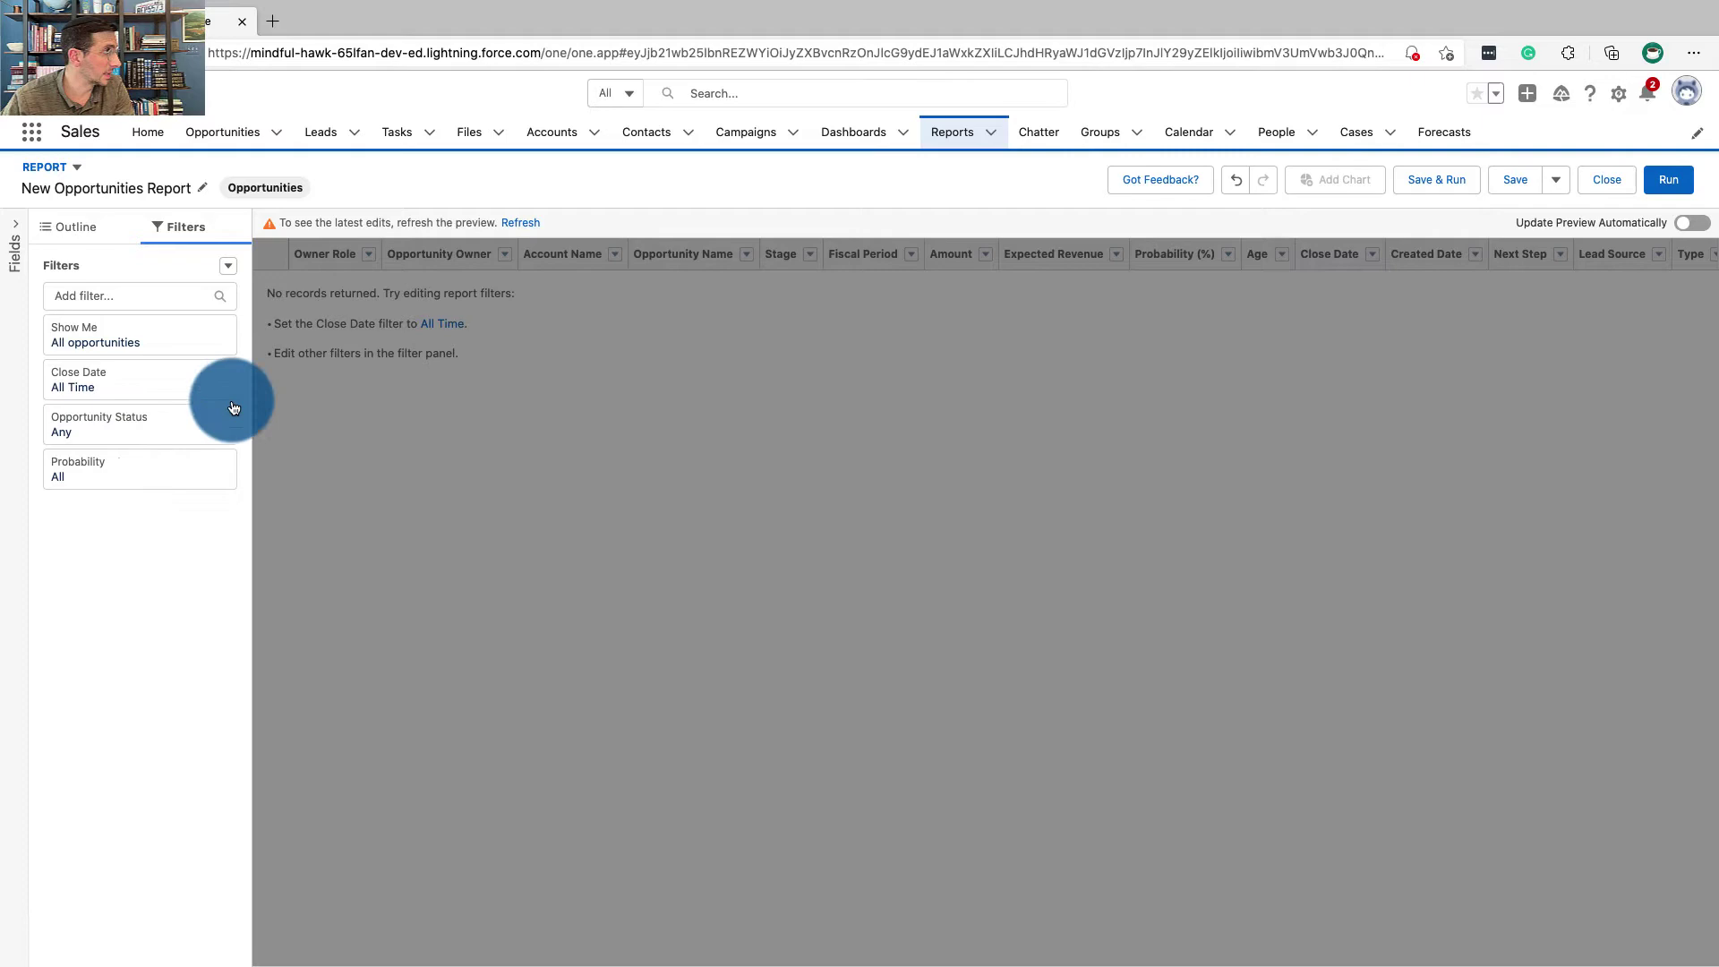
{"action": "key", "text": "ctrl+Left"}
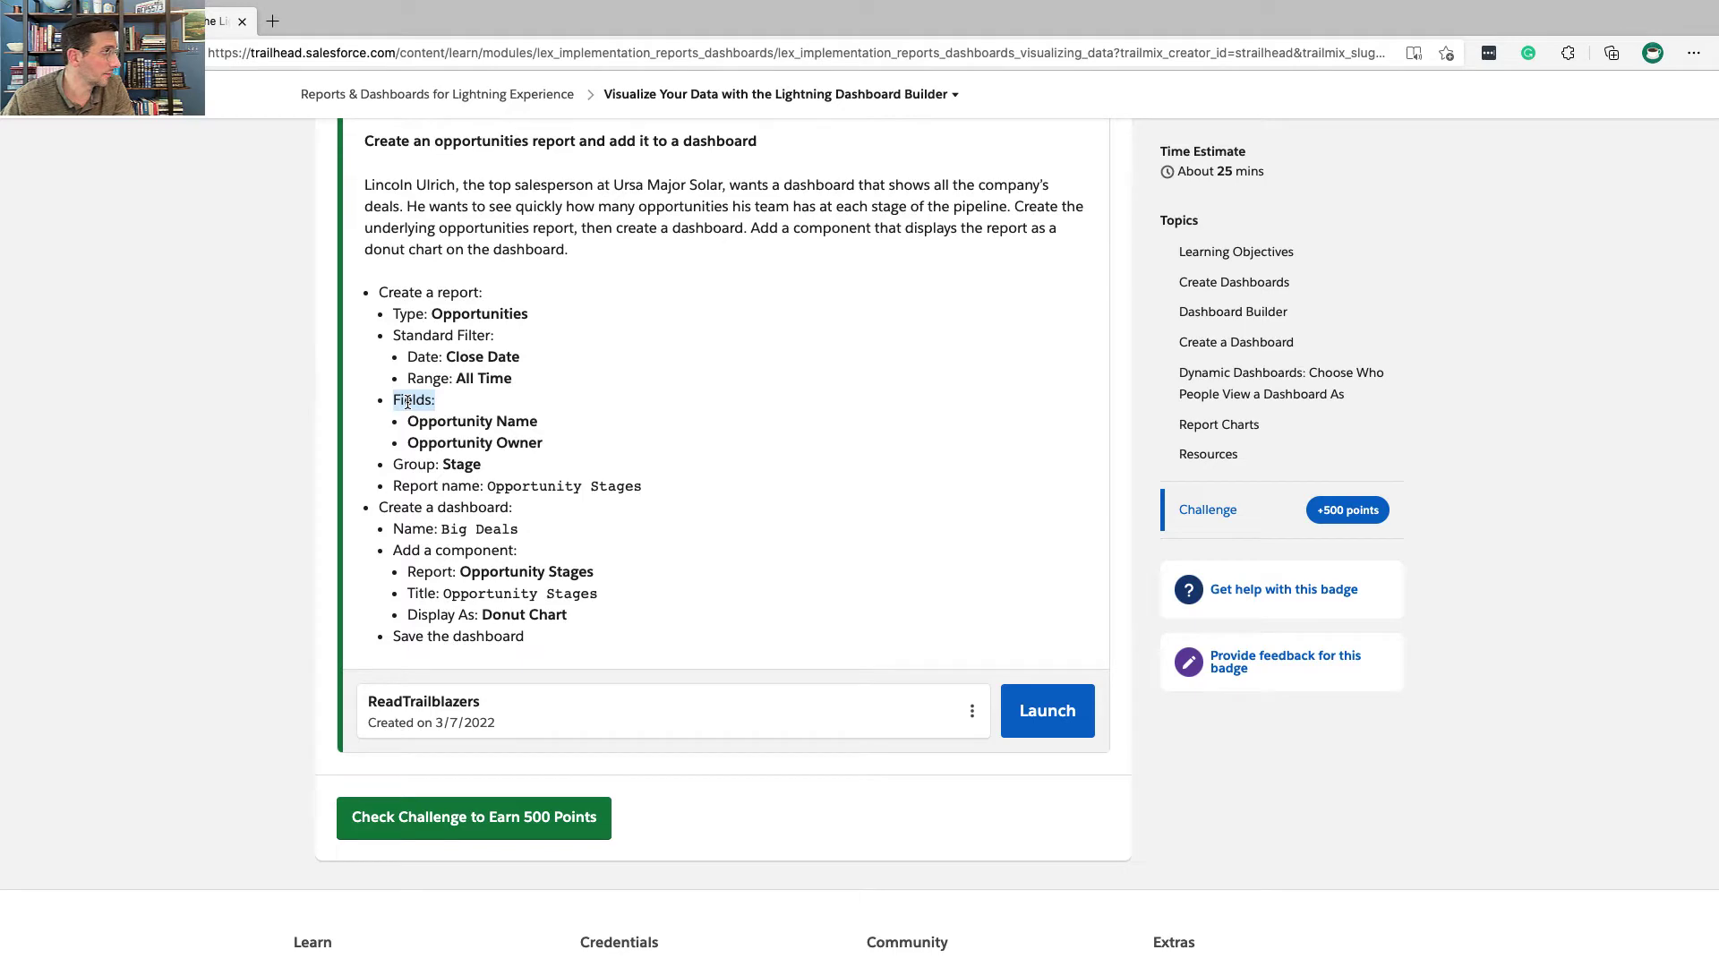
Step: Remove the Owner Role and Account Name columns from the report
{"action": "triple_click", "coordinate": [434, 431]}
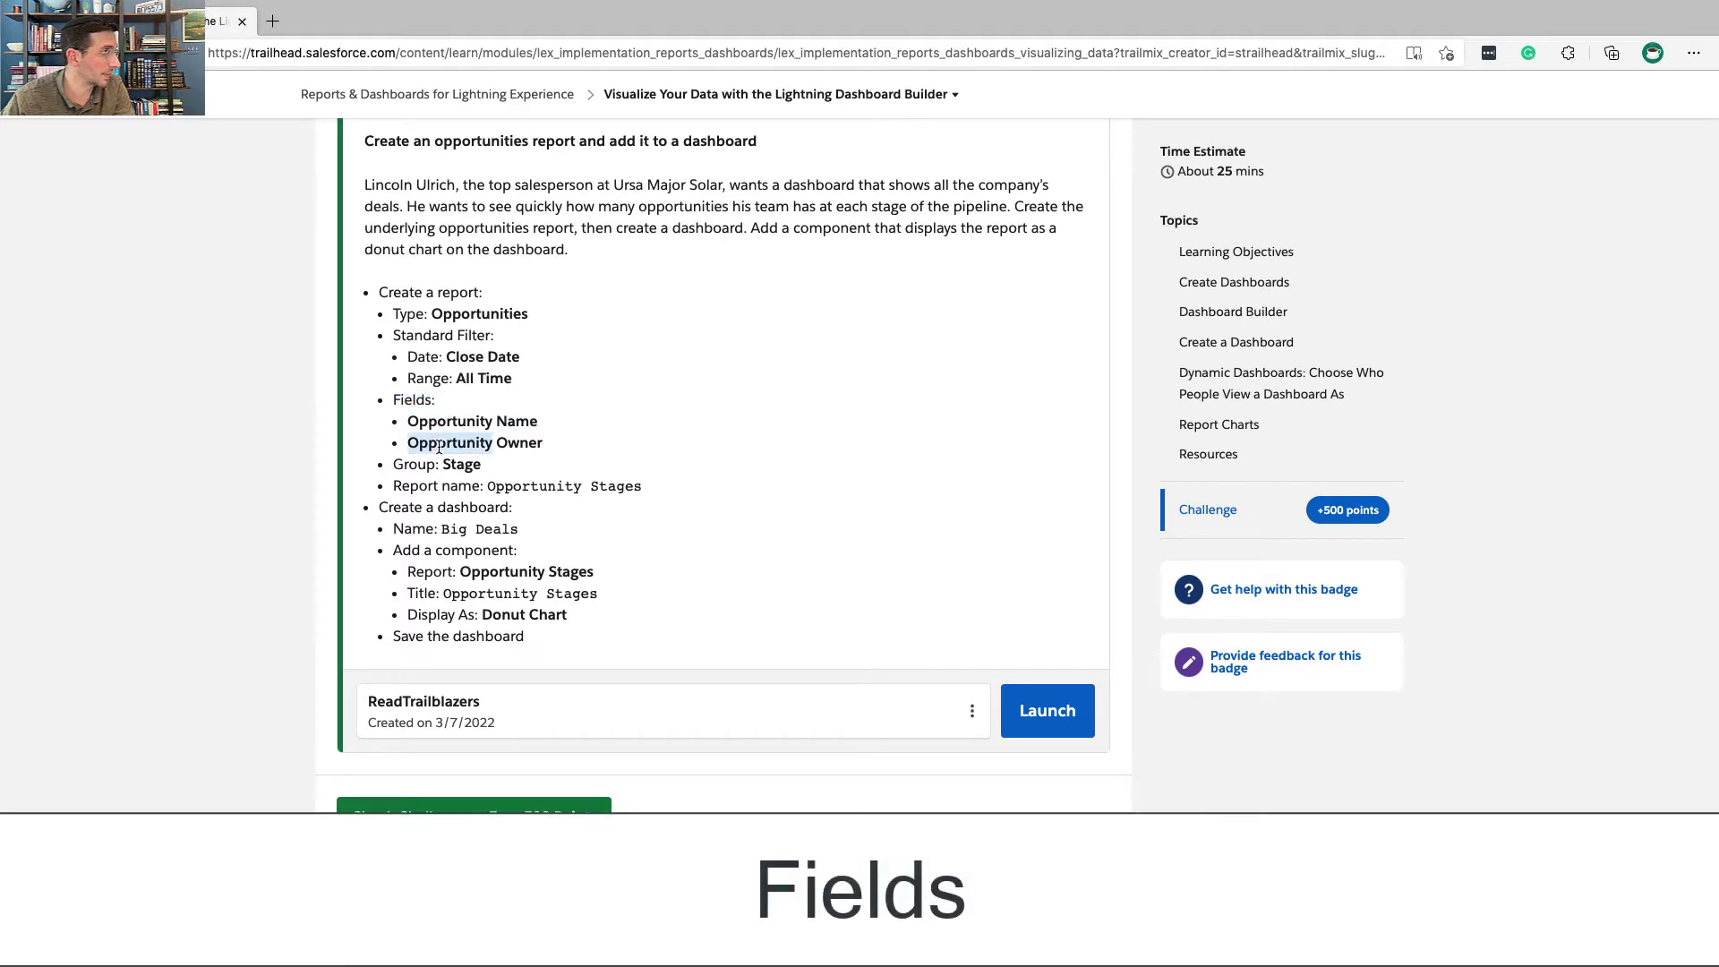
{"action": "key", "text": "ctrl+Right"}
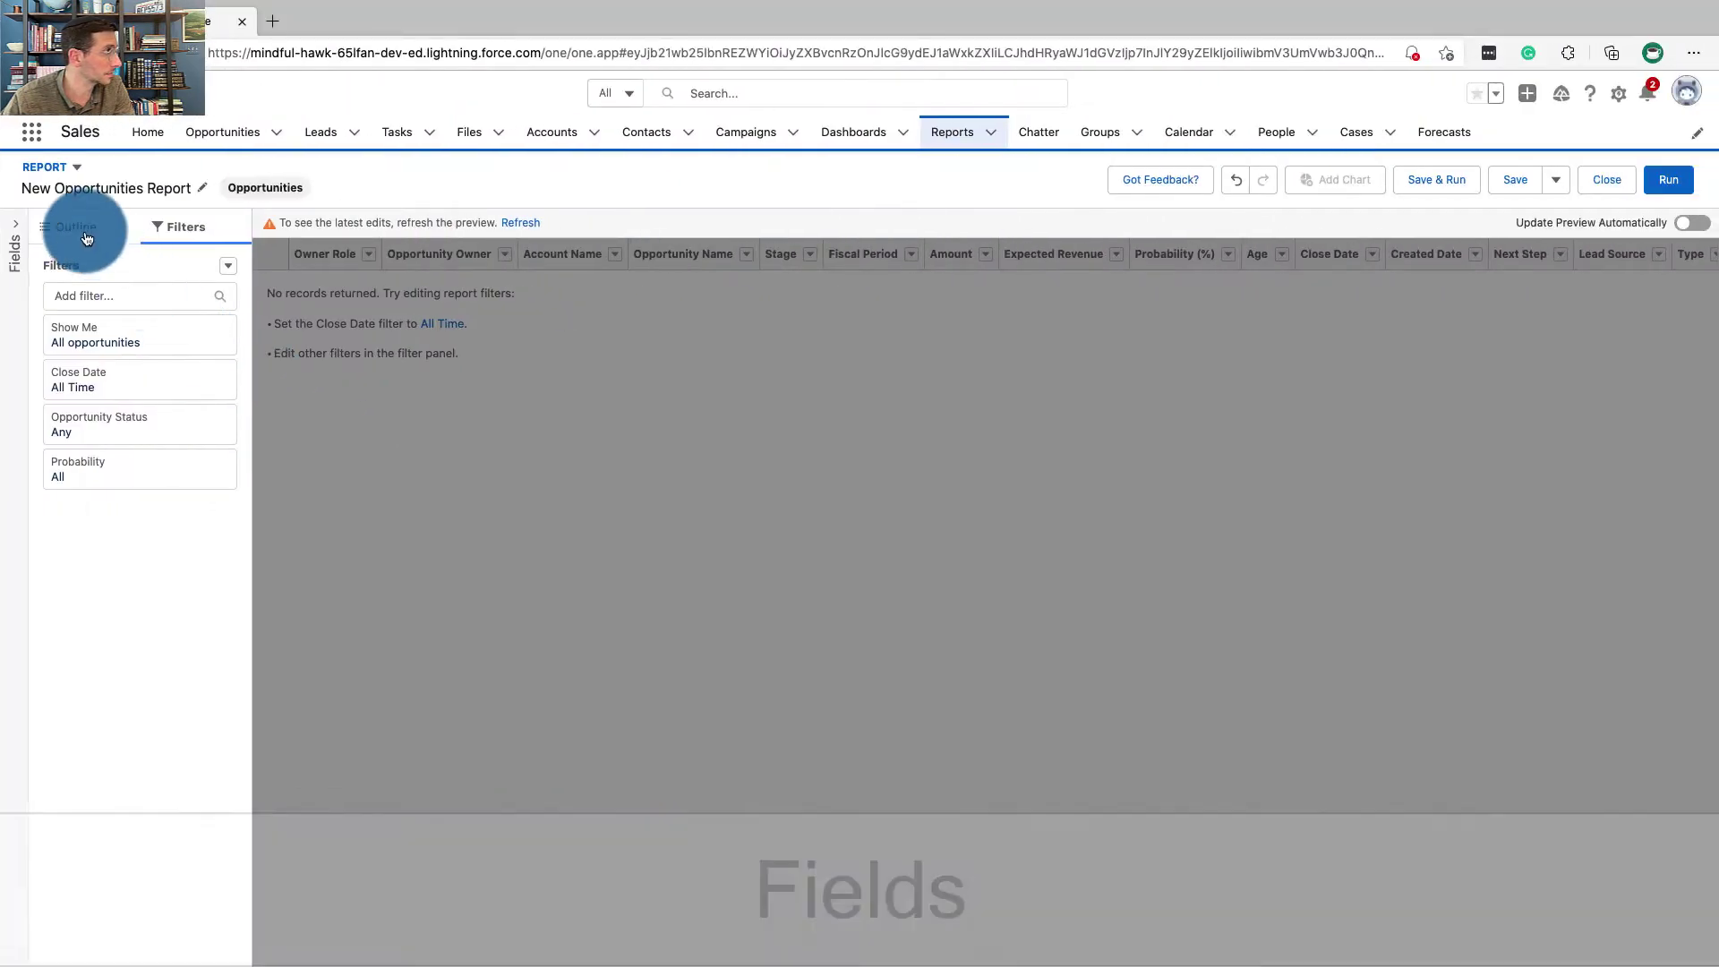
{"action": "left_click", "coordinate": [79, 231]}
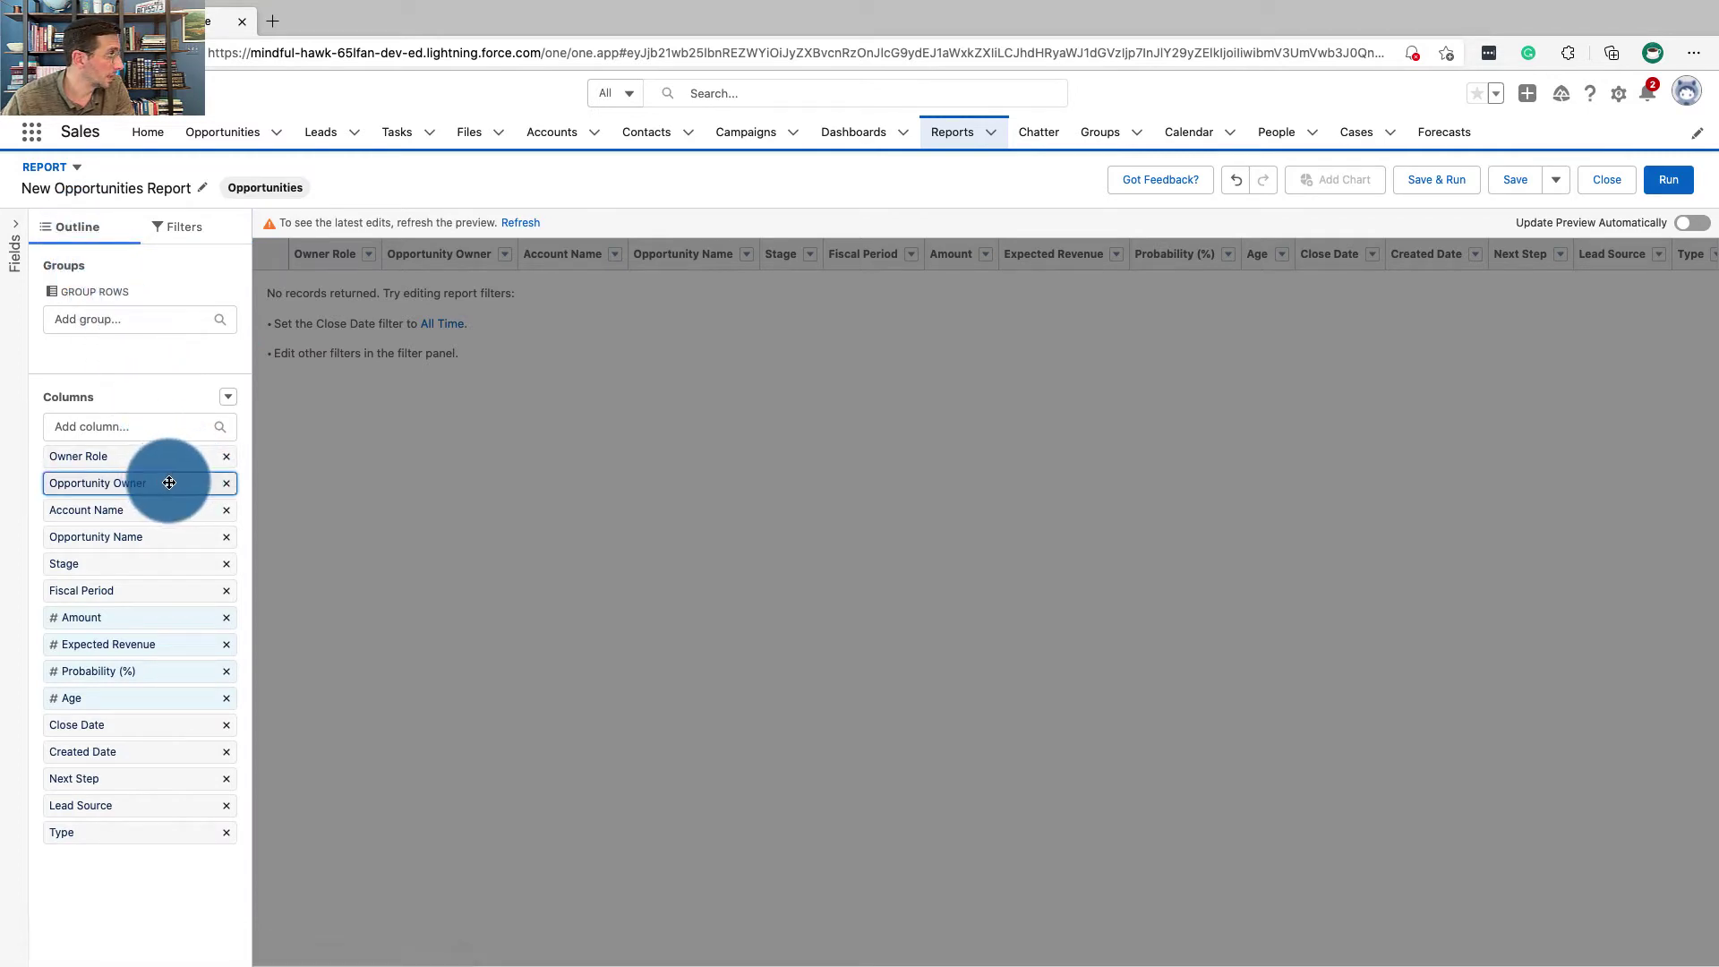
{"action": "left_click", "coordinate": [227, 457]}
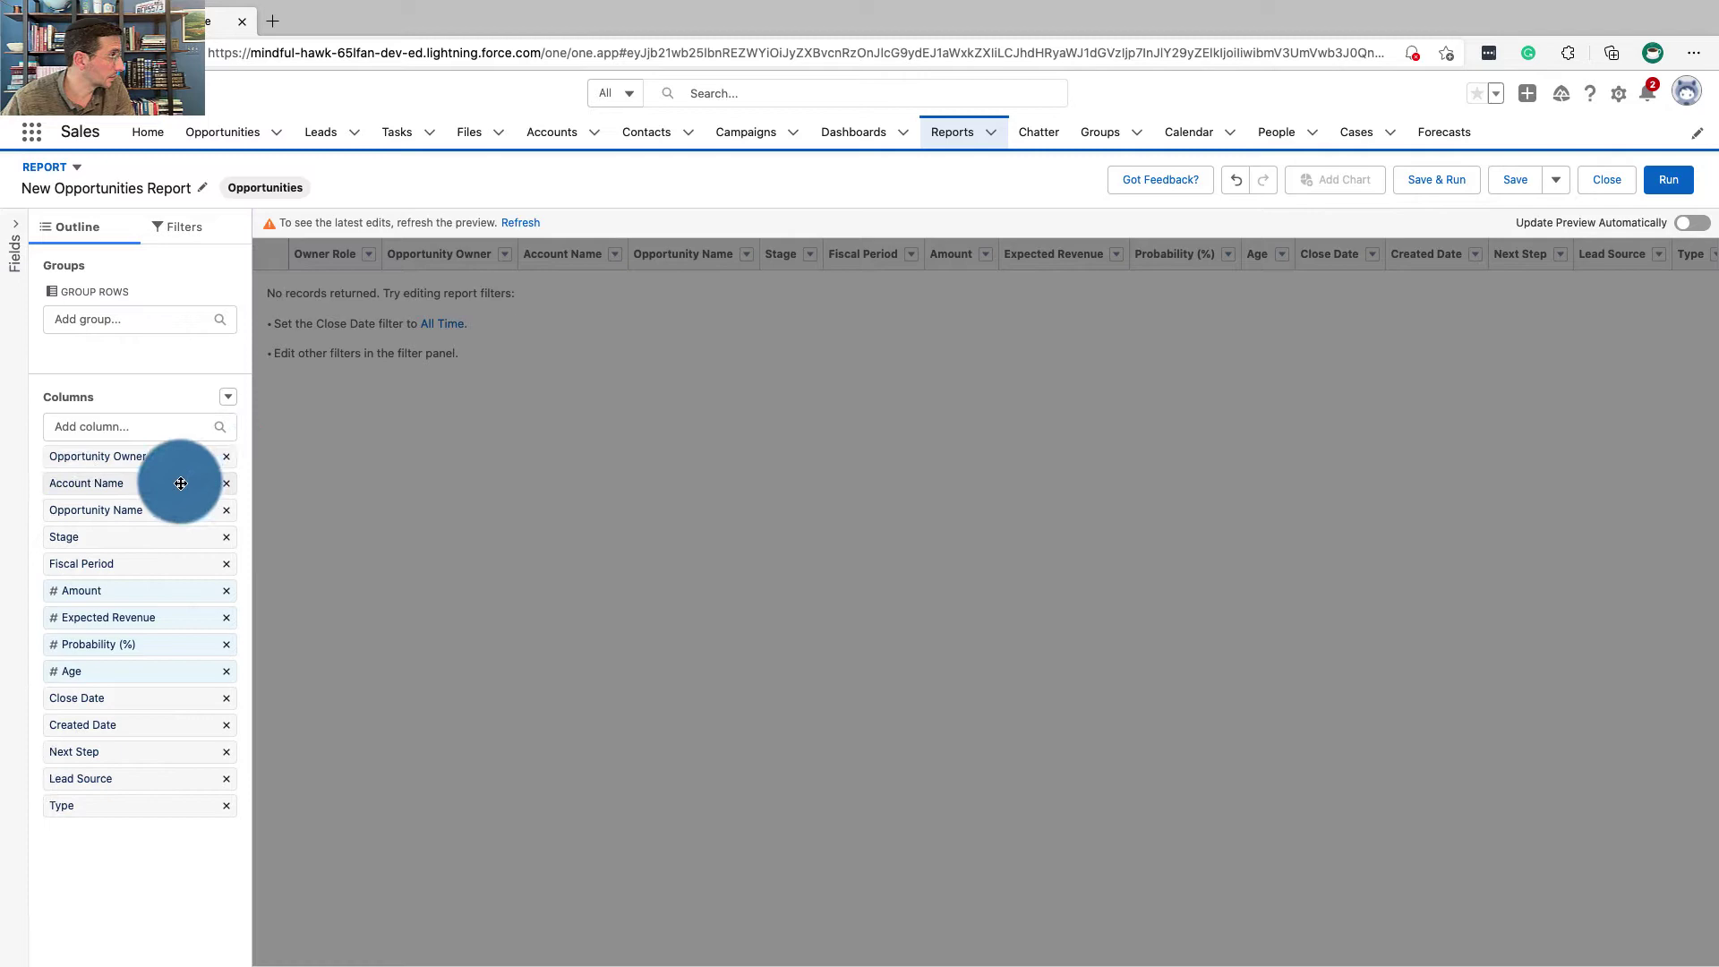
{"action": "left_click", "coordinate": [228, 484]}
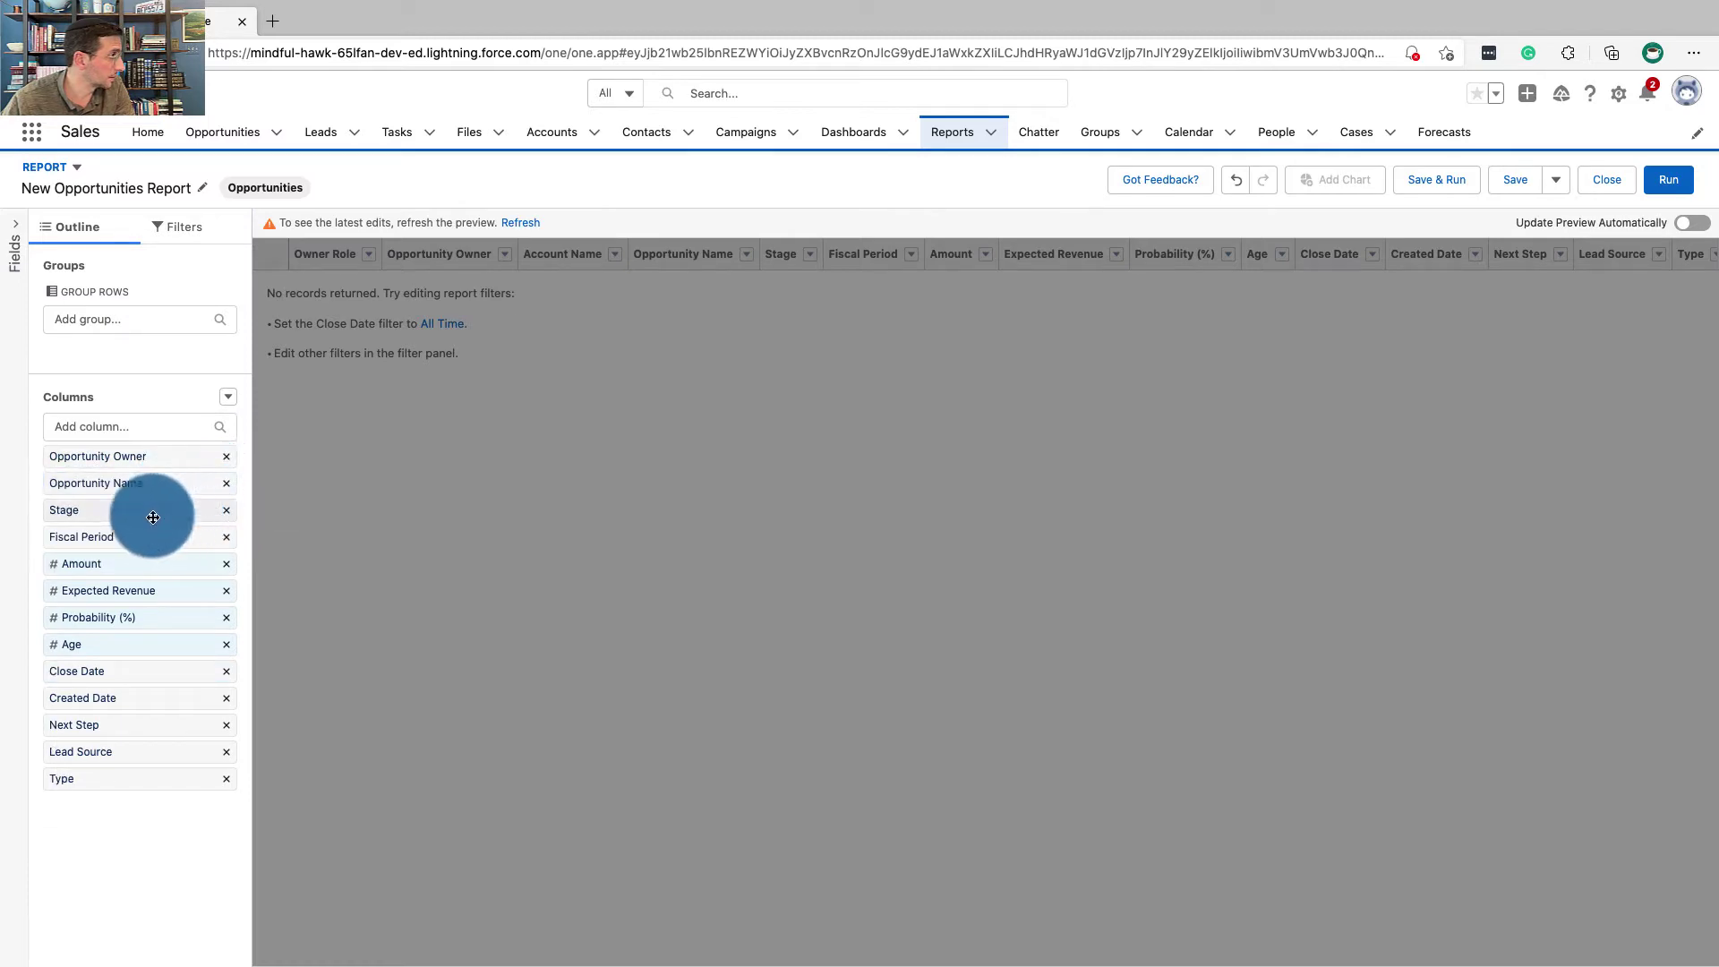
Step: Remove Stage and the other extra columns, leaving Opportunity Owner, Opportunity Name, Lead Source and Type
{"action": "key", "text": "ctrl+Left"}
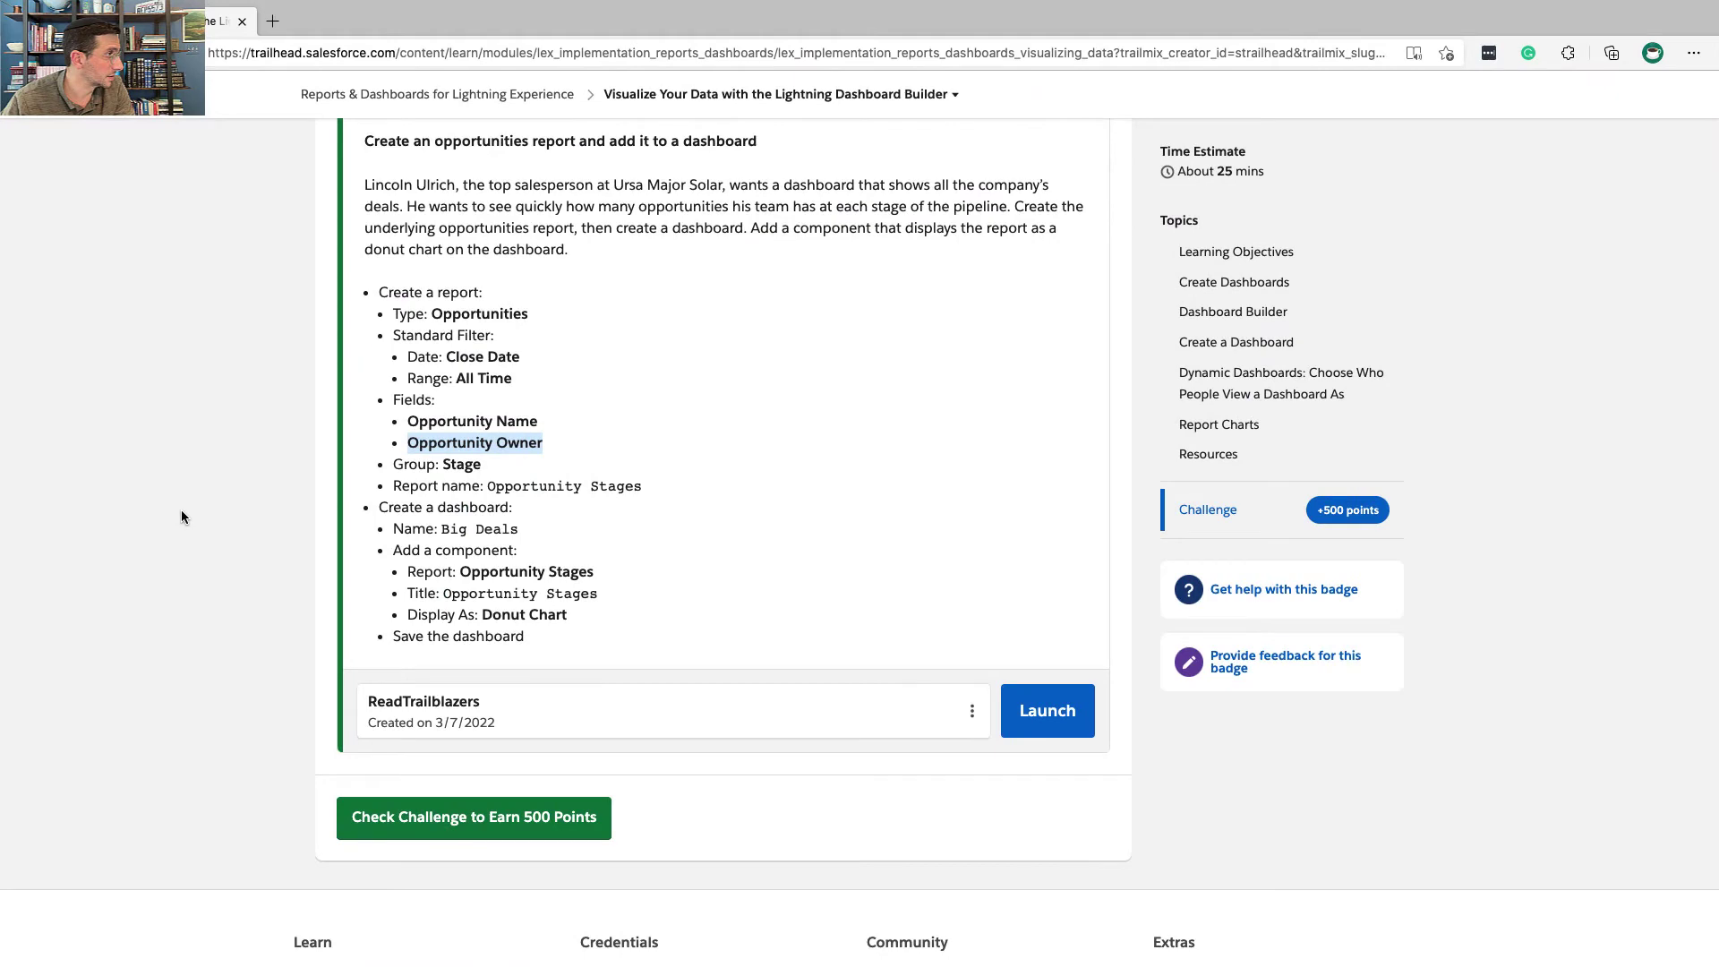
{"action": "key", "text": "ctrl+Right"}
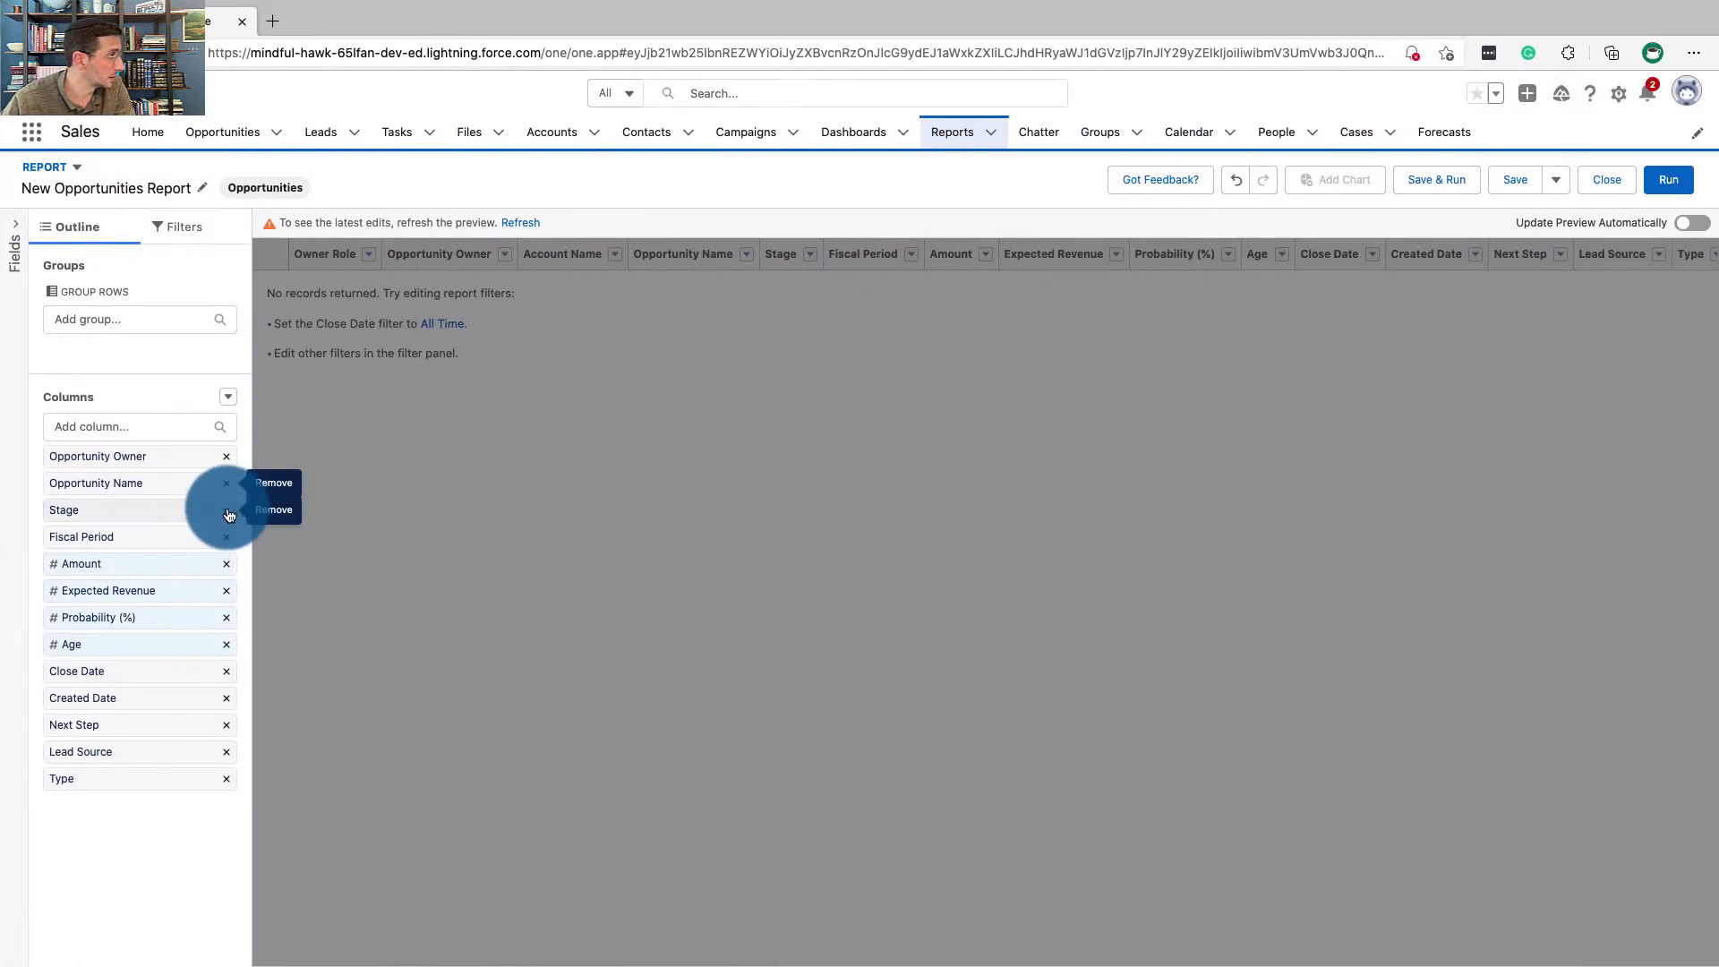
{"action": "left_click", "coordinate": [226, 510]}
{"action": "left_click", "coordinate": [226, 511]}
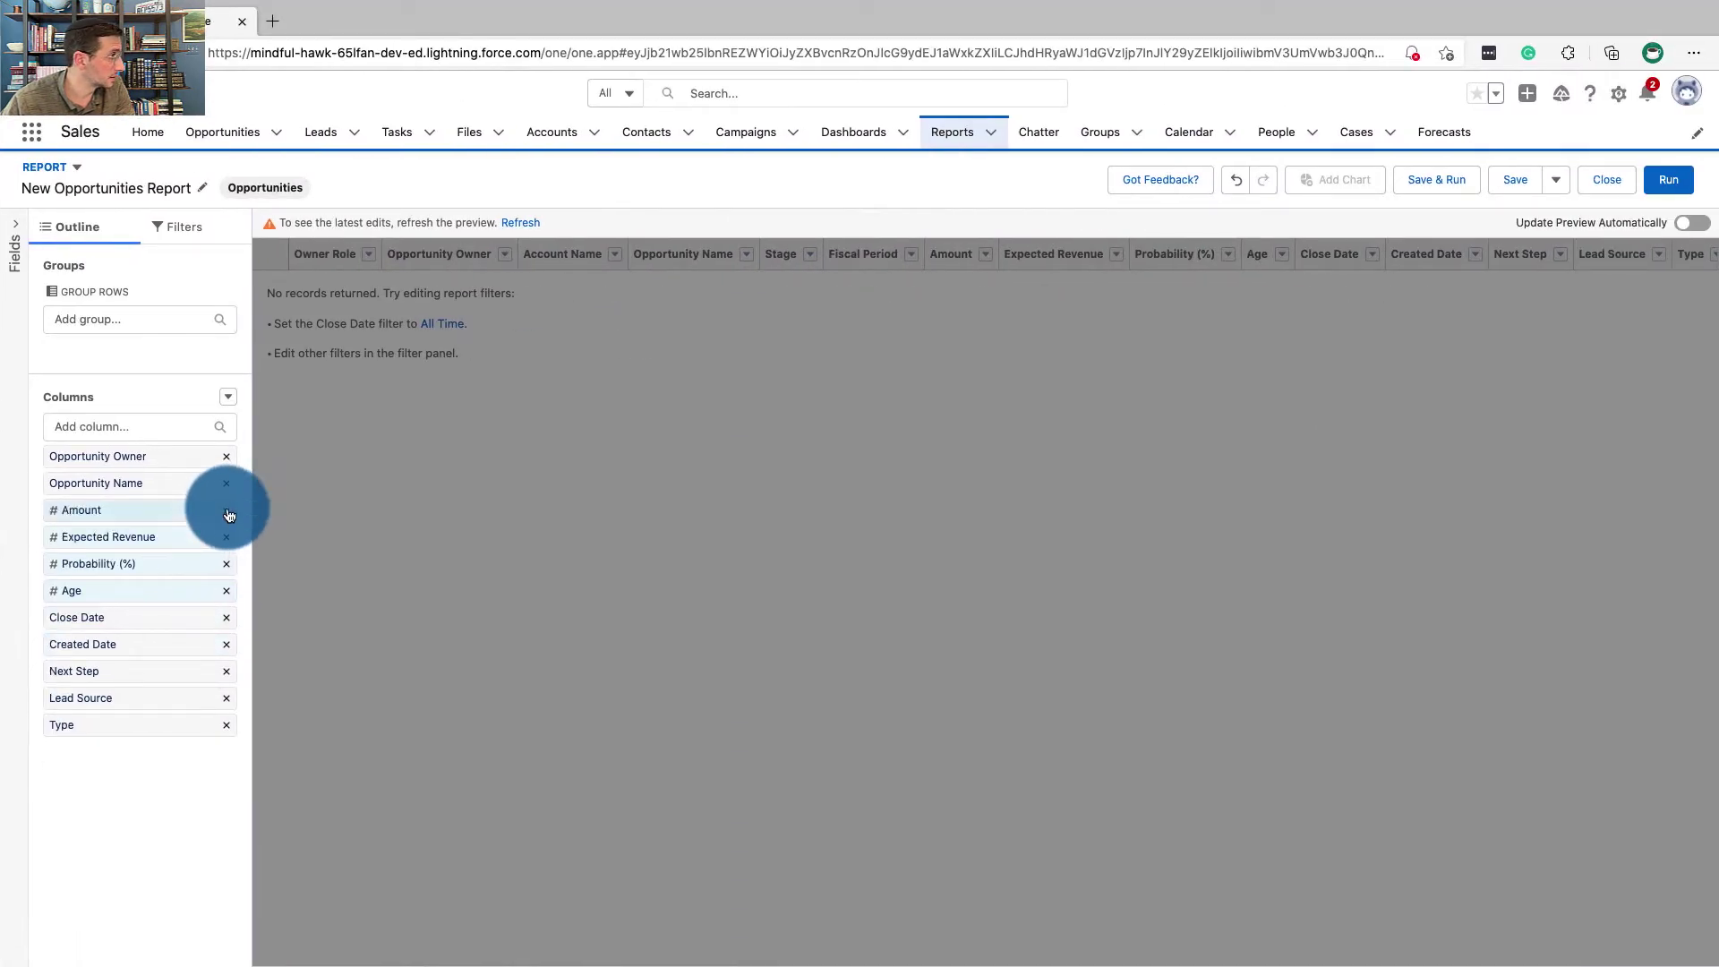
{"action": "left_click", "coordinate": [226, 511]}
{"action": "left_click", "coordinate": [226, 510]}
{"action": "left_click", "coordinate": [226, 511]}
{"action": "left_click", "coordinate": [228, 512]}
{"action": "left_click", "coordinate": [228, 512]}
{"action": "left_click", "coordinate": [229, 512]}
{"action": "left_click", "coordinate": [228, 512]}
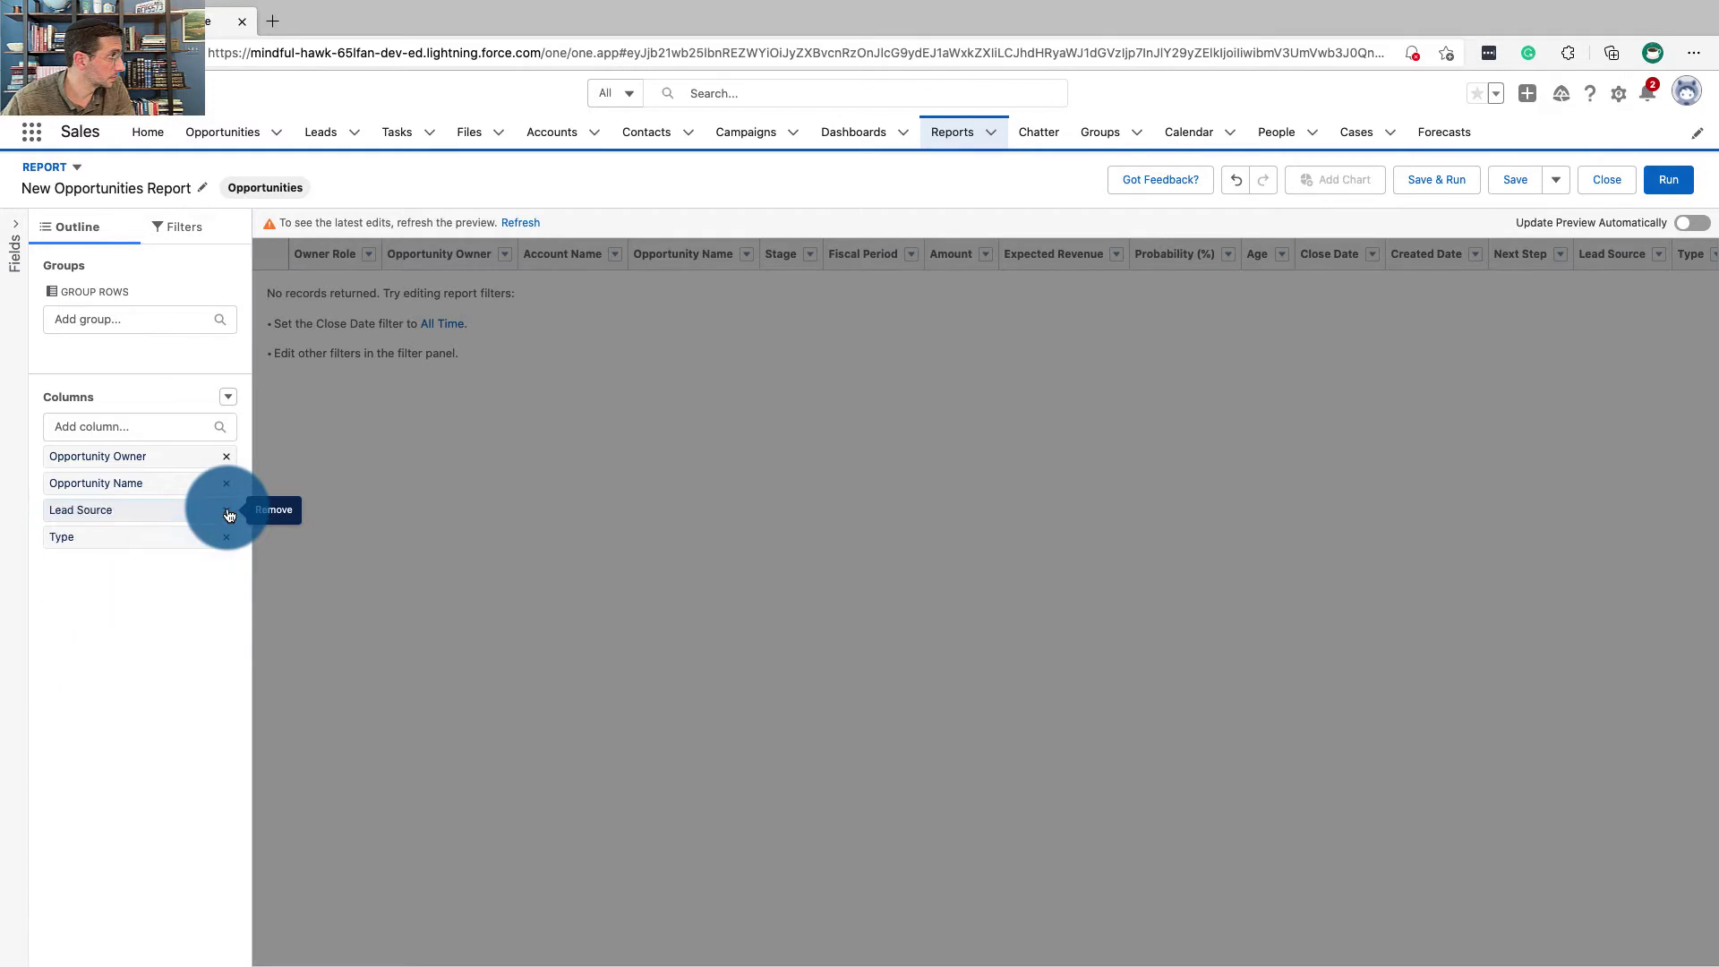
{"action": "left_click", "coordinate": [228, 512]}
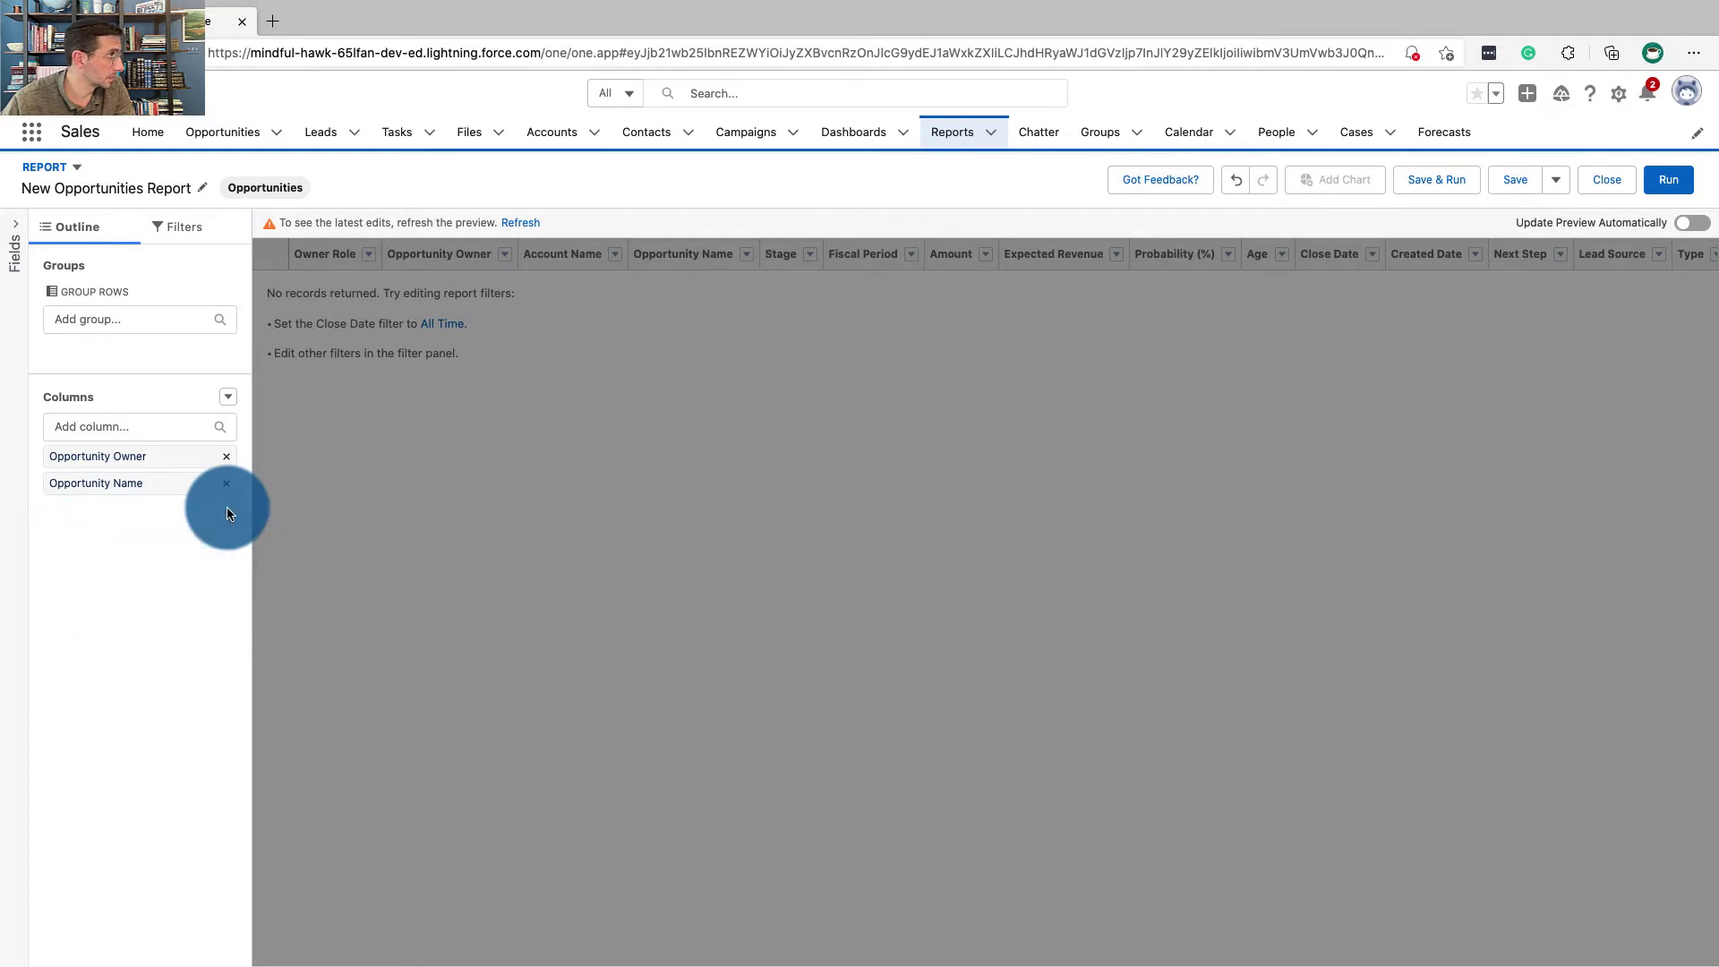
Step: Group the report rows by Stage and save the report as 'Opportunity Stages'
{"action": "left_click", "coordinate": [175, 319]}
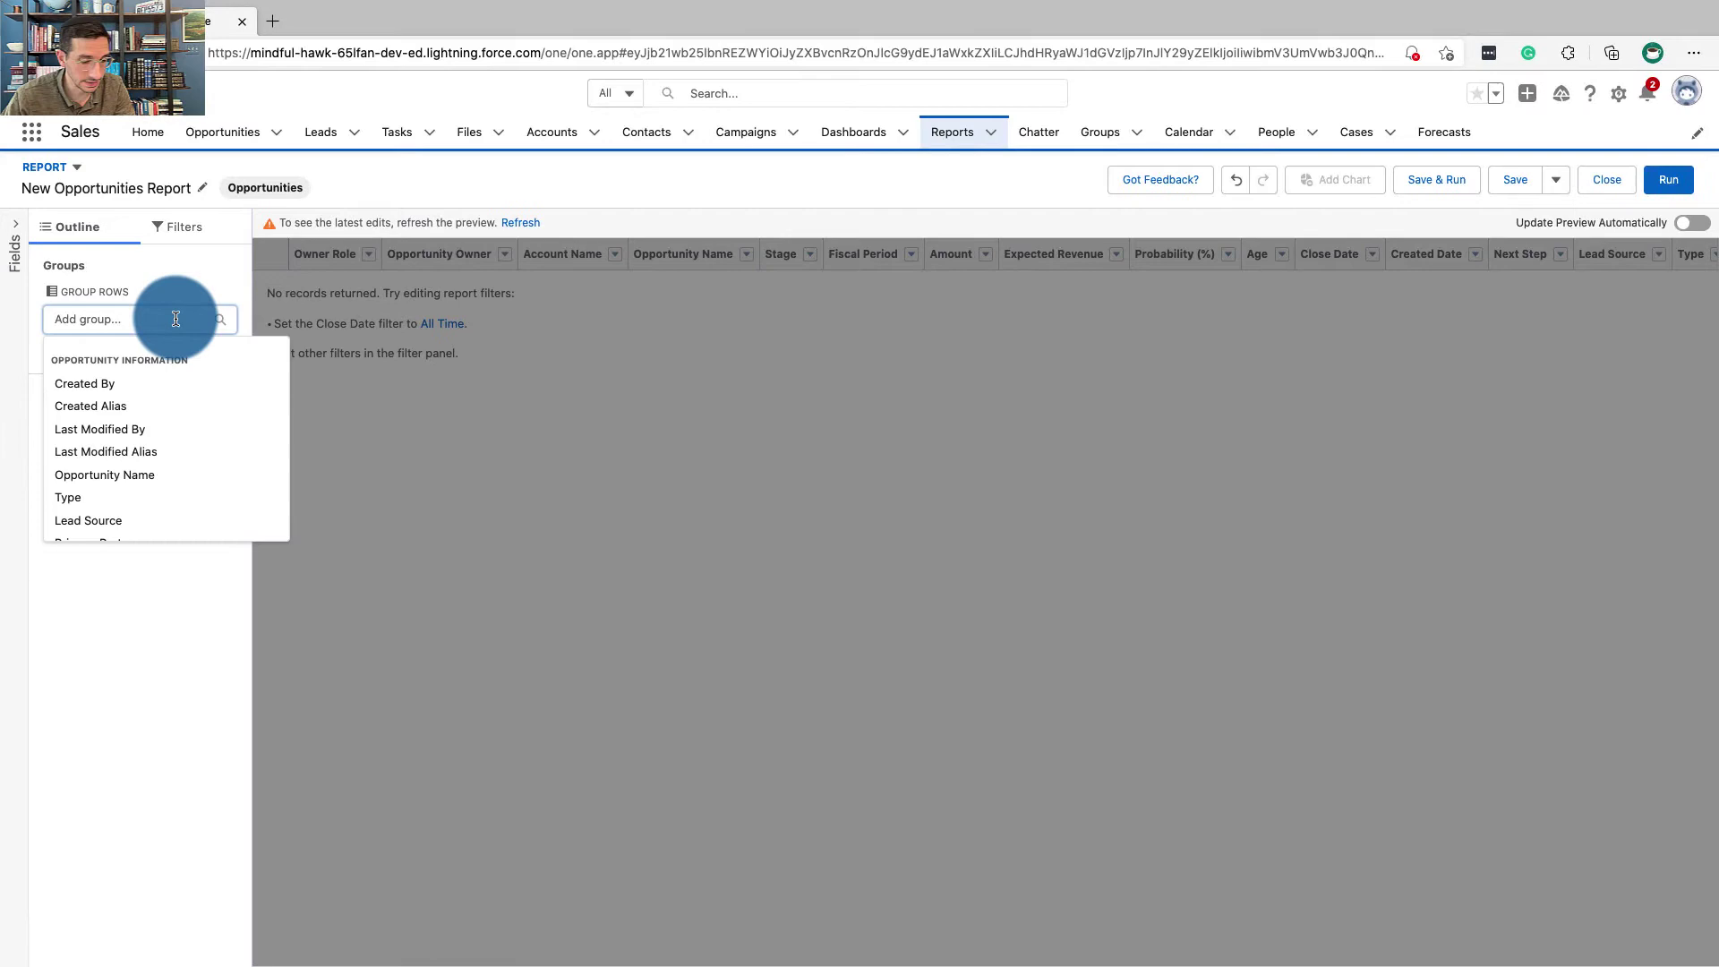
{"action": "type", "text": "stage"}
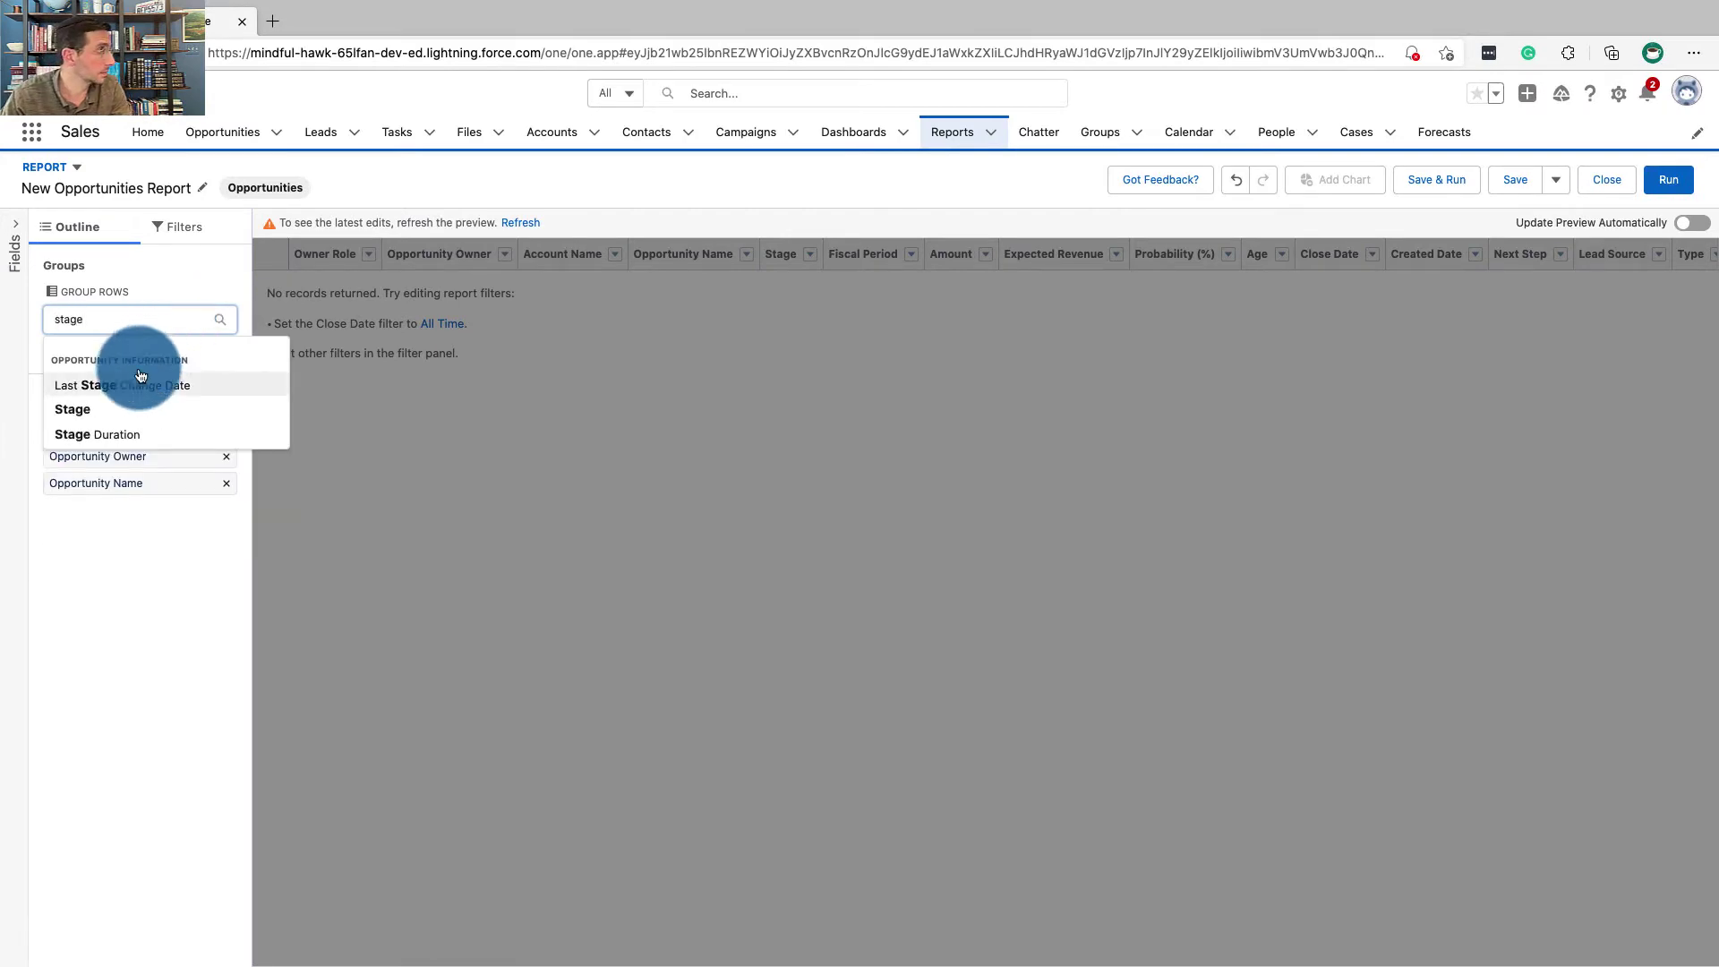
{"action": "left_click", "coordinate": [100, 409]}
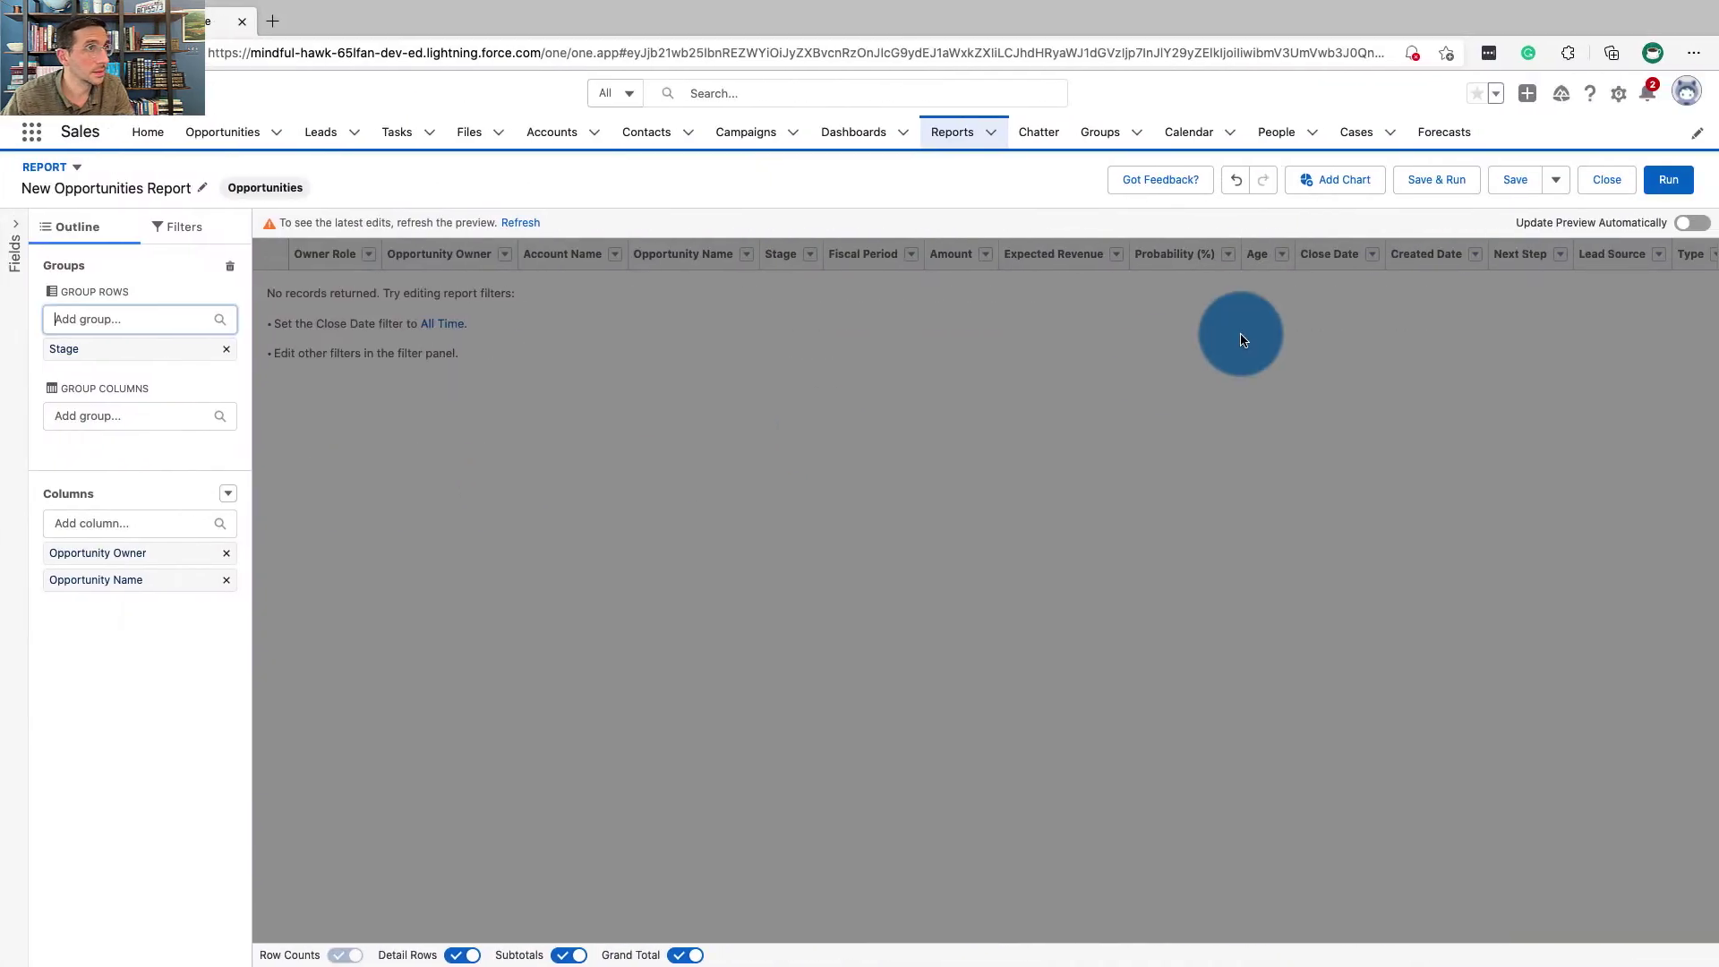
{"action": "left_click", "coordinate": [1446, 179]}
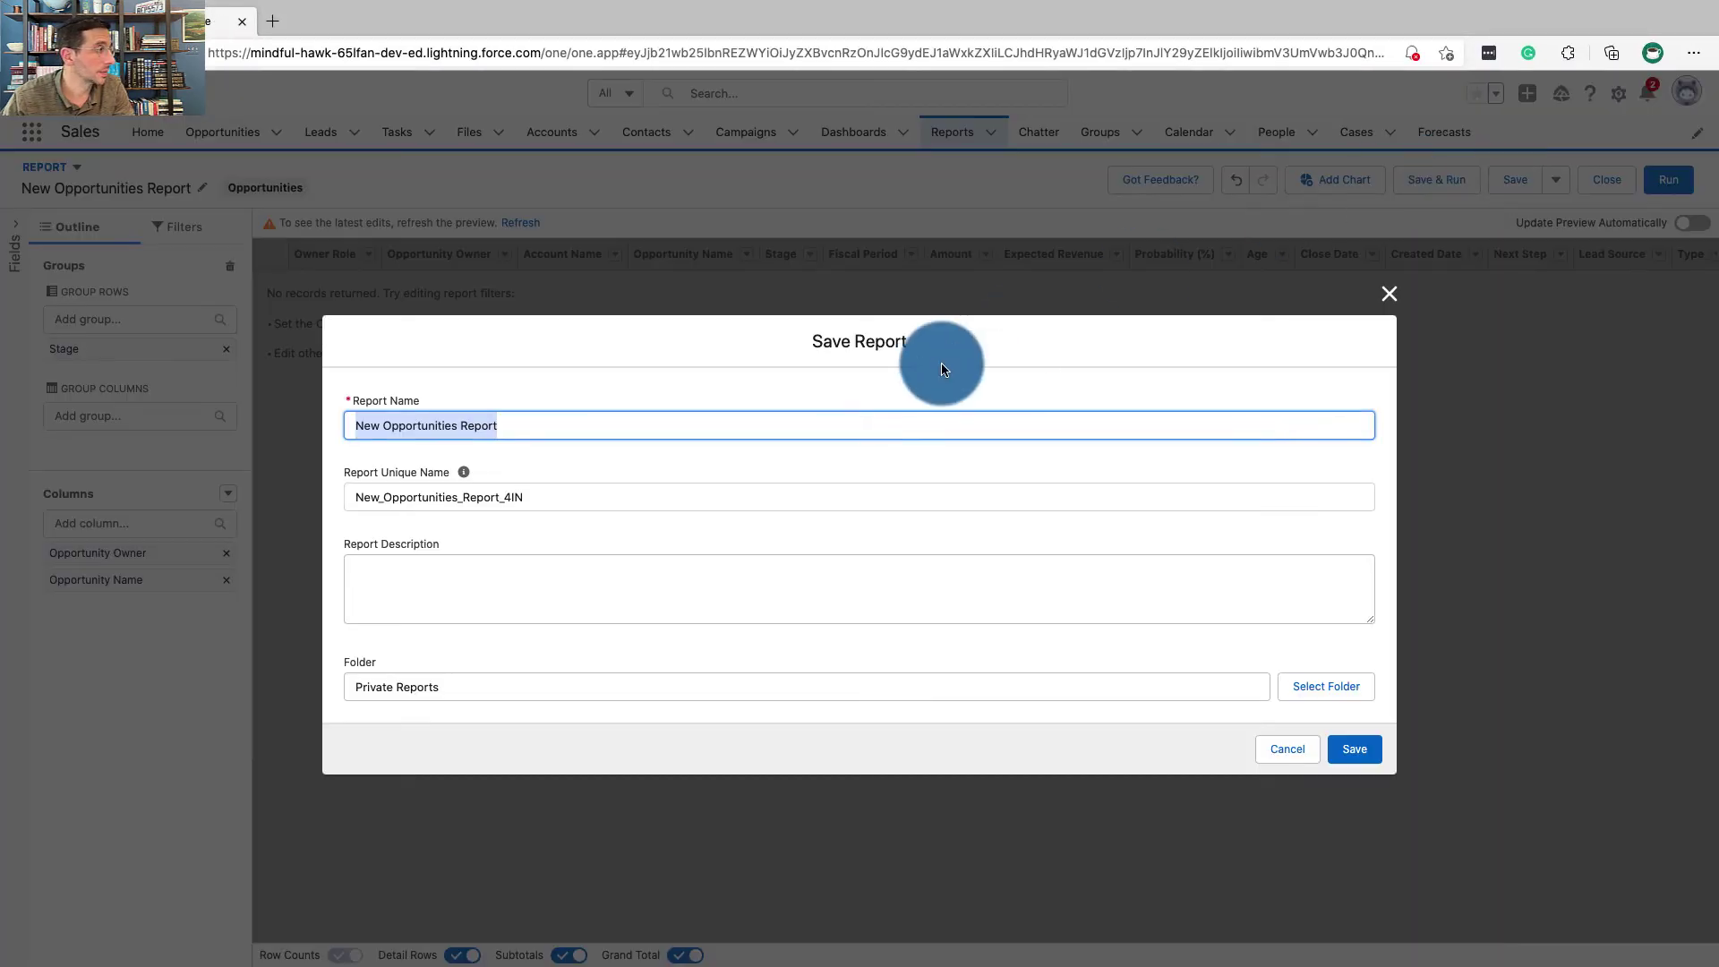
{"action": "left_click", "coordinate": [1357, 751]}
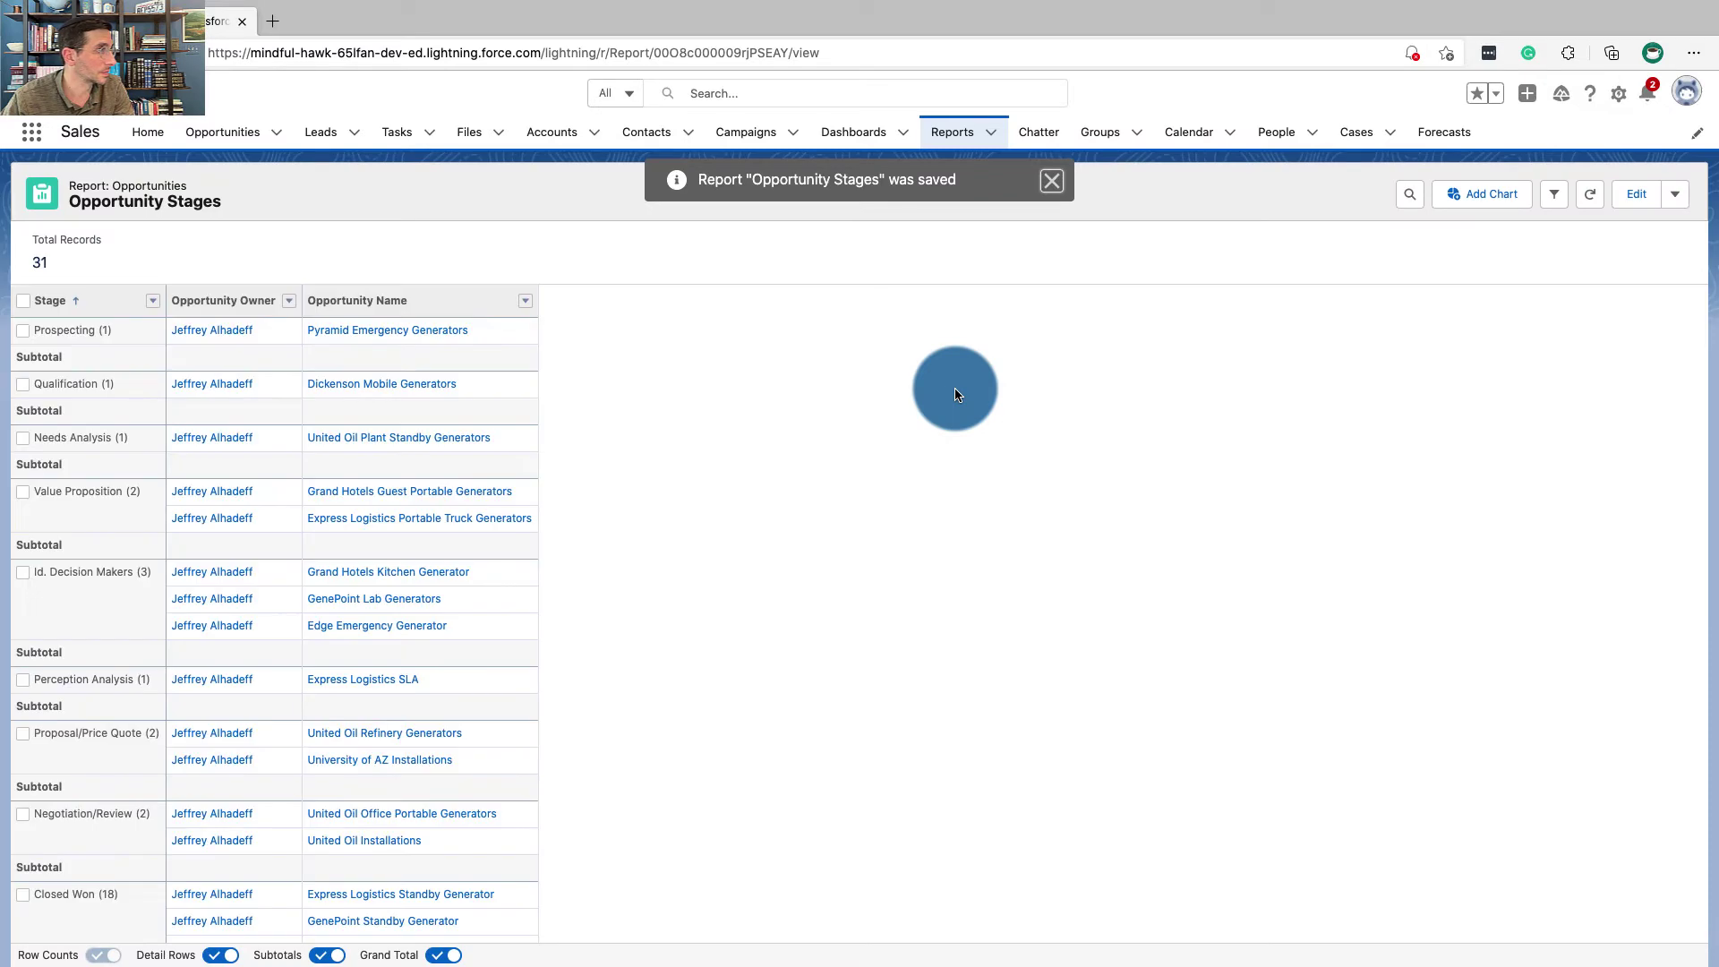
Step: Create a new dashboard named 'Big Deals' from the Dashboards list
{"action": "key", "text": "ctrl+shift+Tab"}
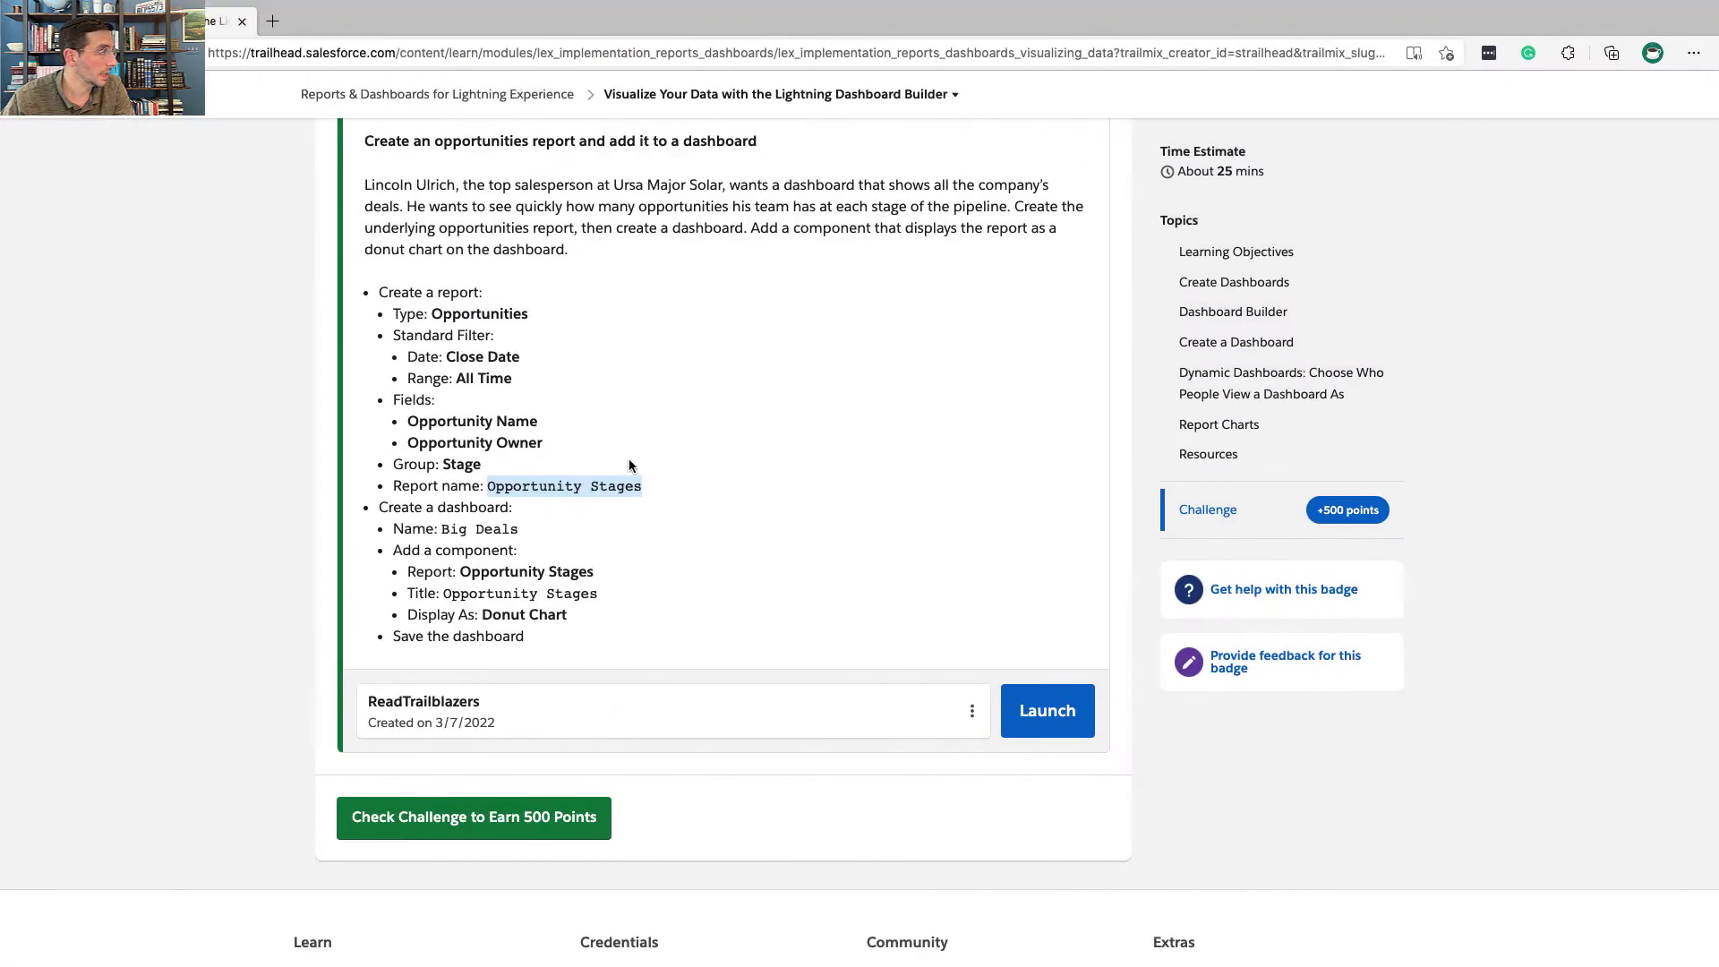
{"action": "left_click_drag", "start_coordinate": [523, 529], "coordinate": [449, 528]}
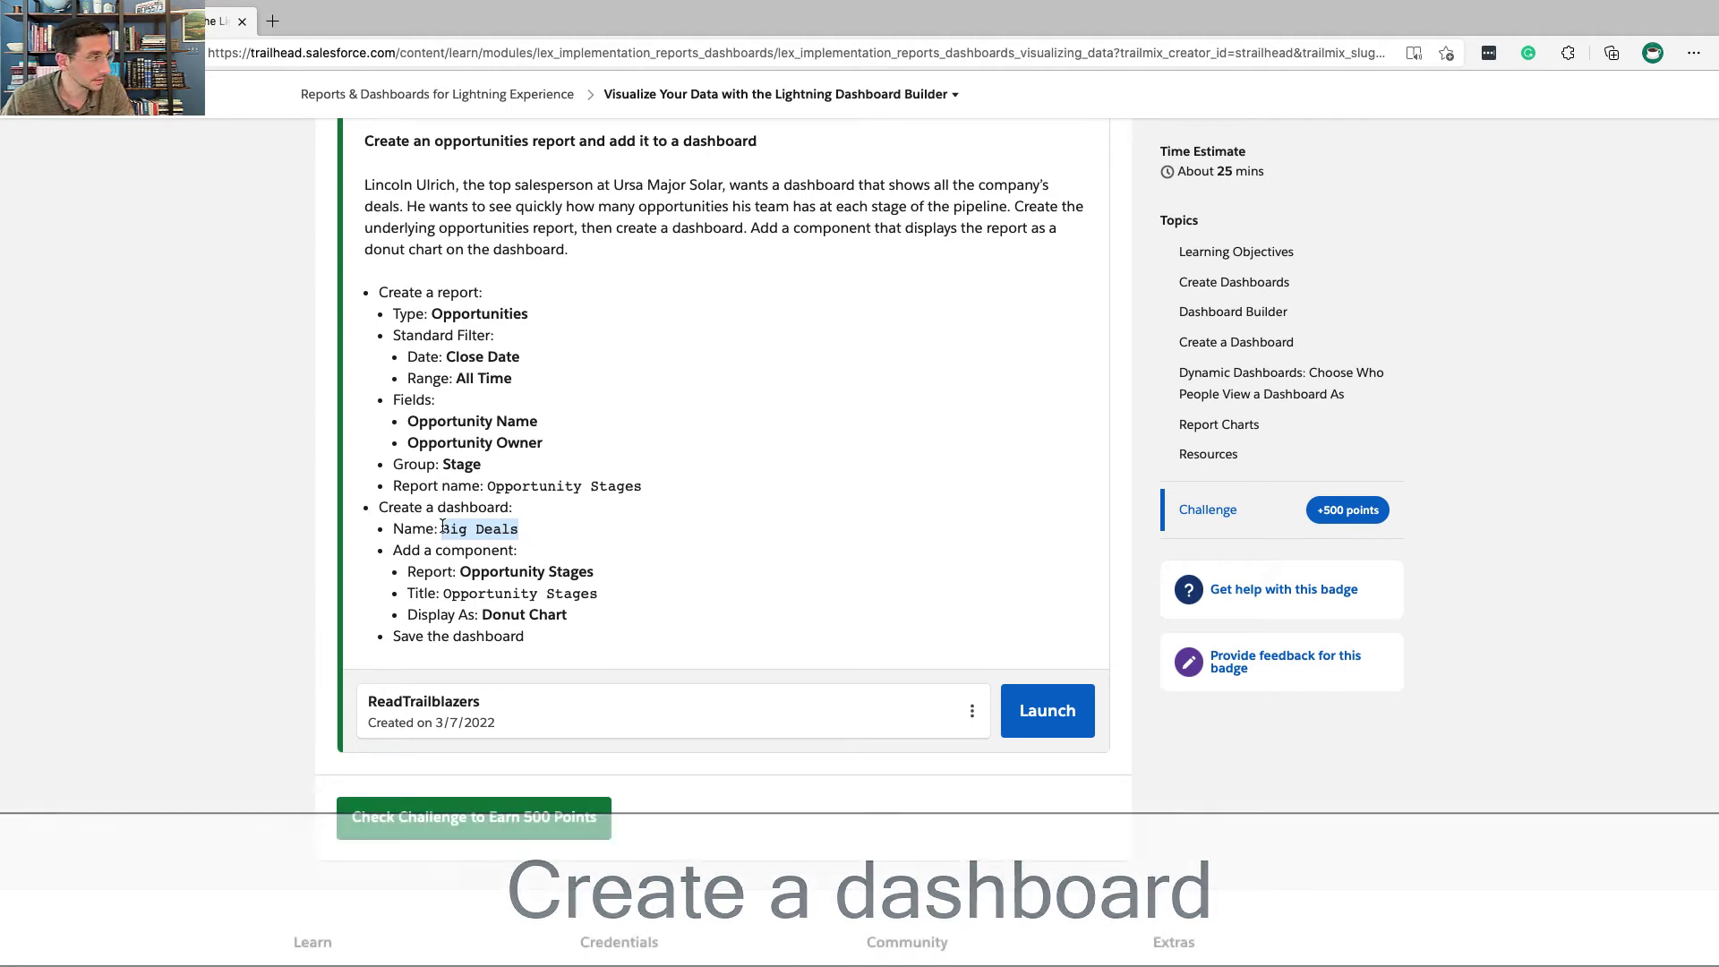
{"action": "key", "text": "ctrl+Right"}
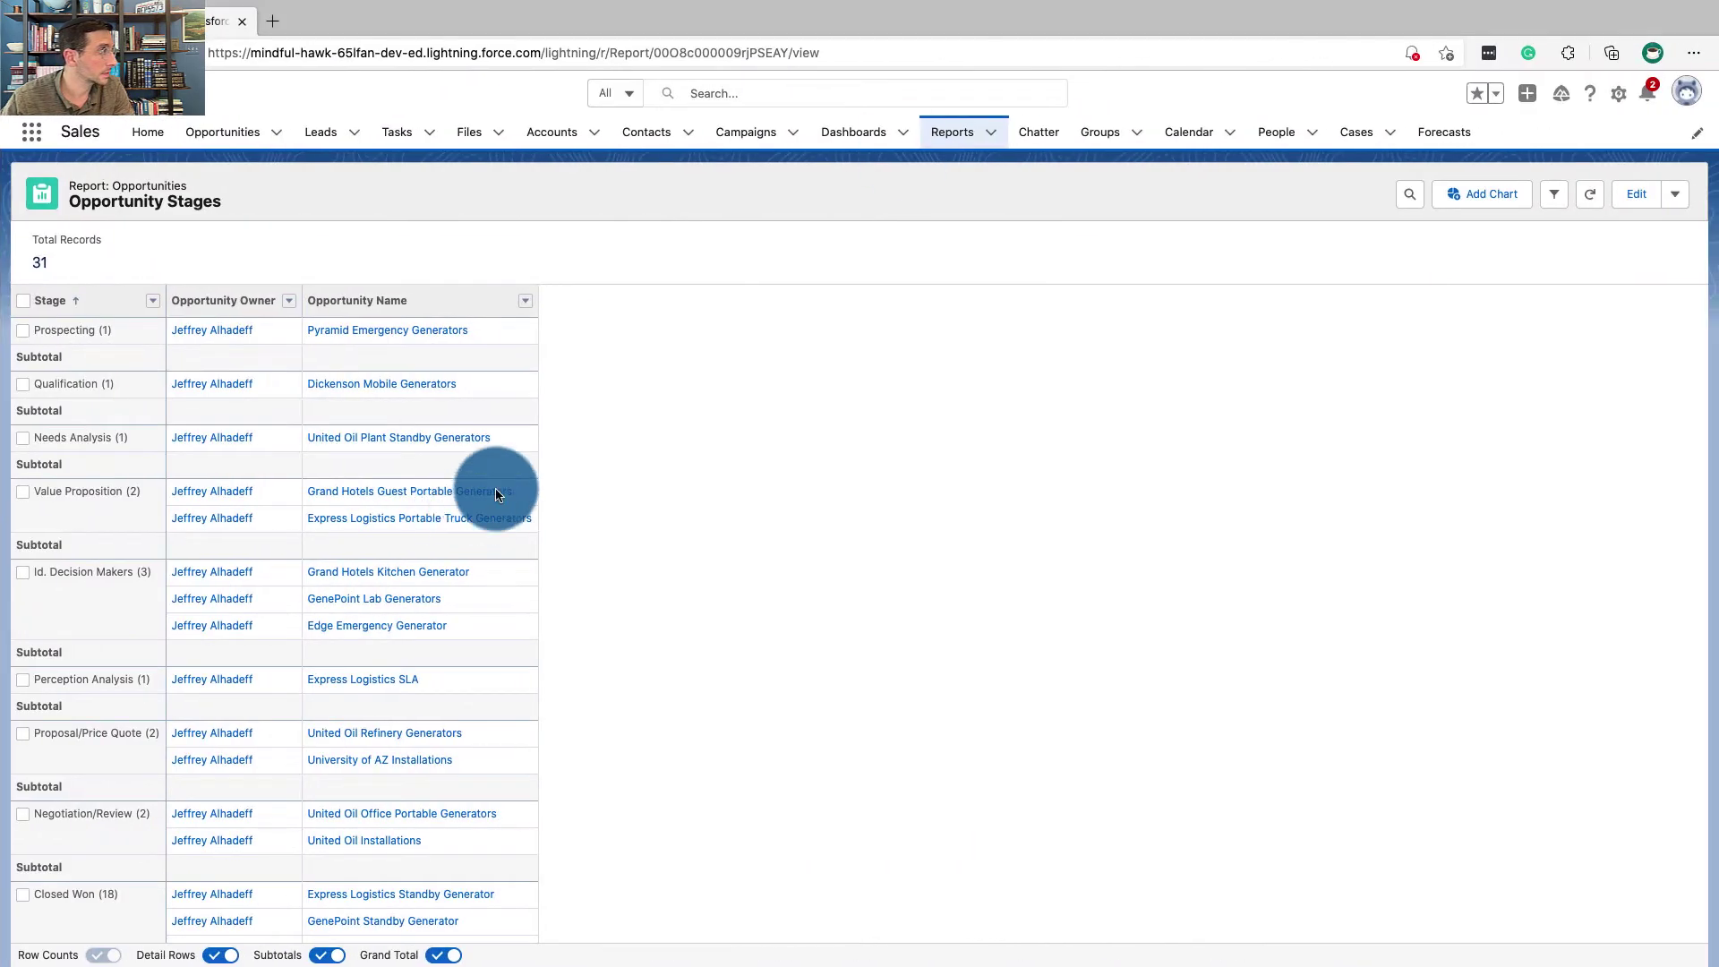
{"action": "left_click", "coordinate": [852, 135]}
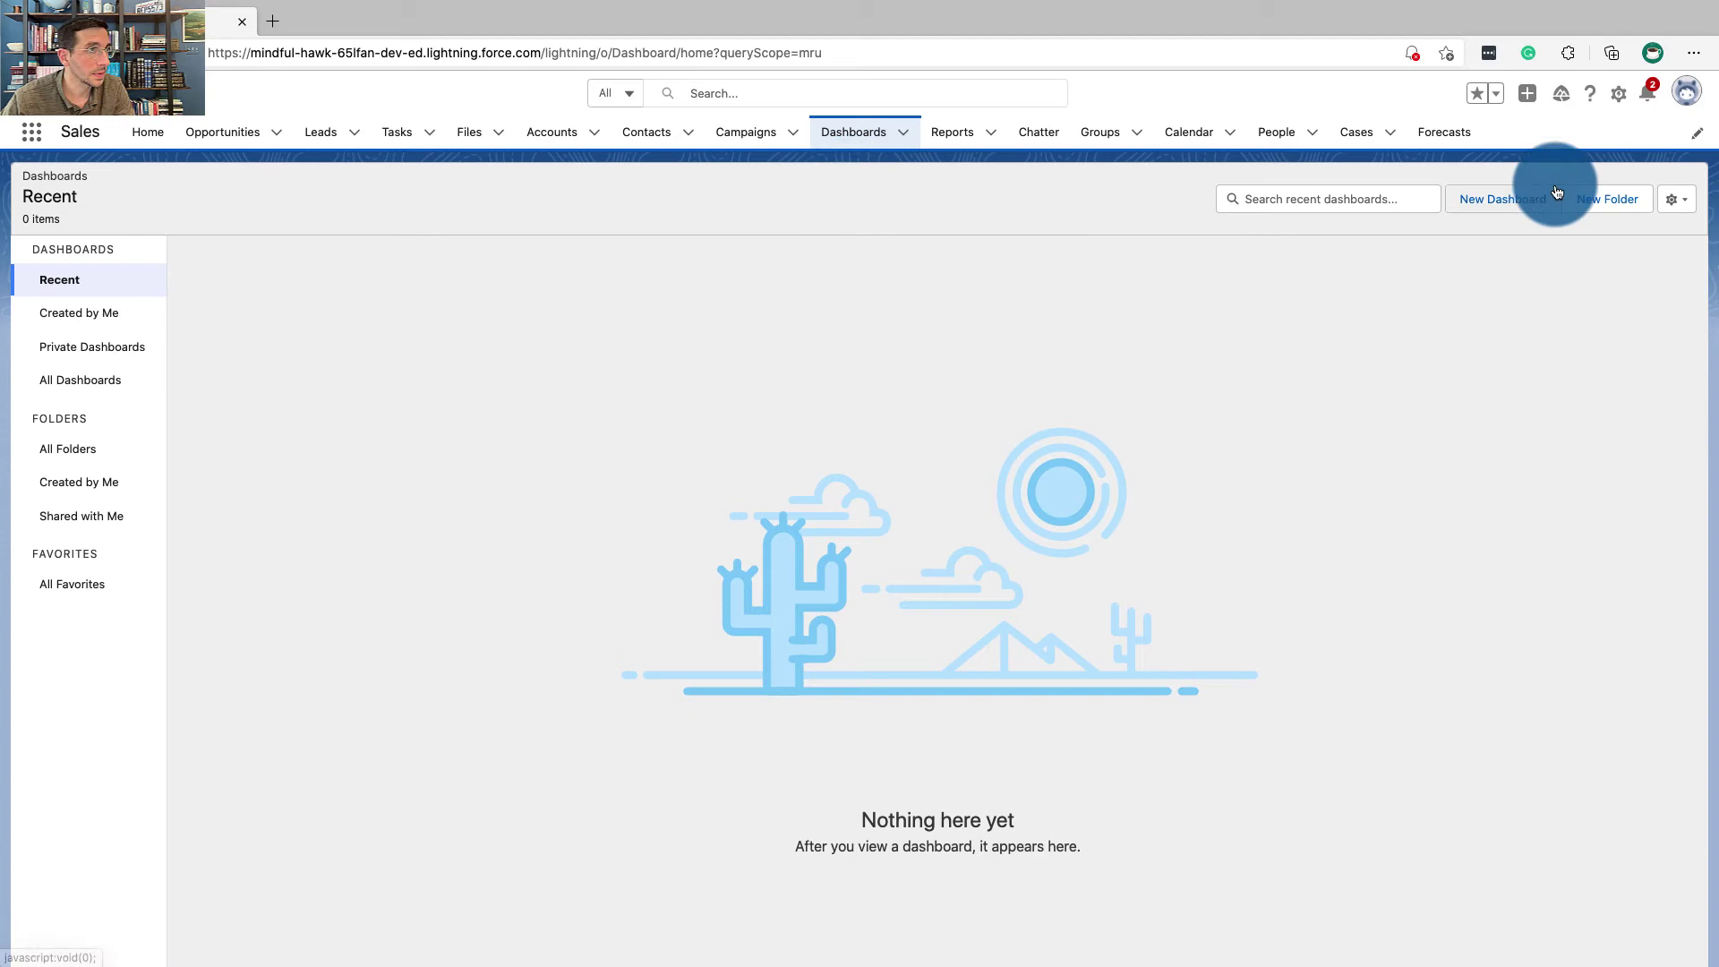
{"action": "left_click", "coordinate": [1522, 197]}
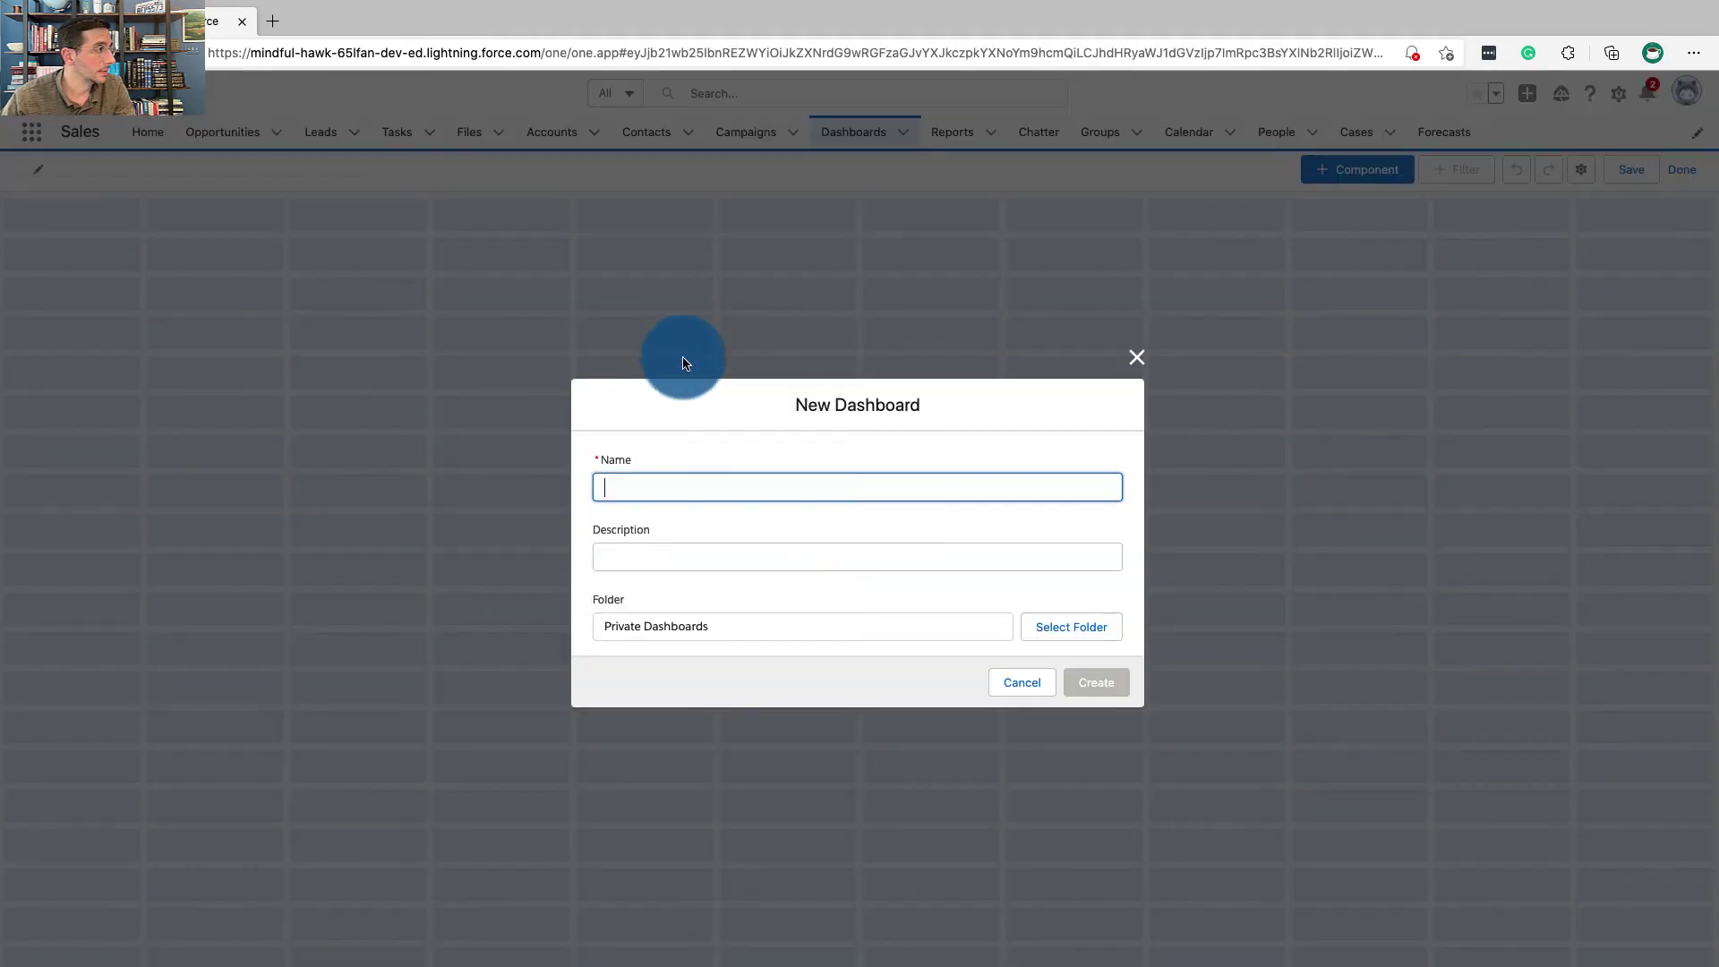
{"action": "type", "text": "Big Deals"}
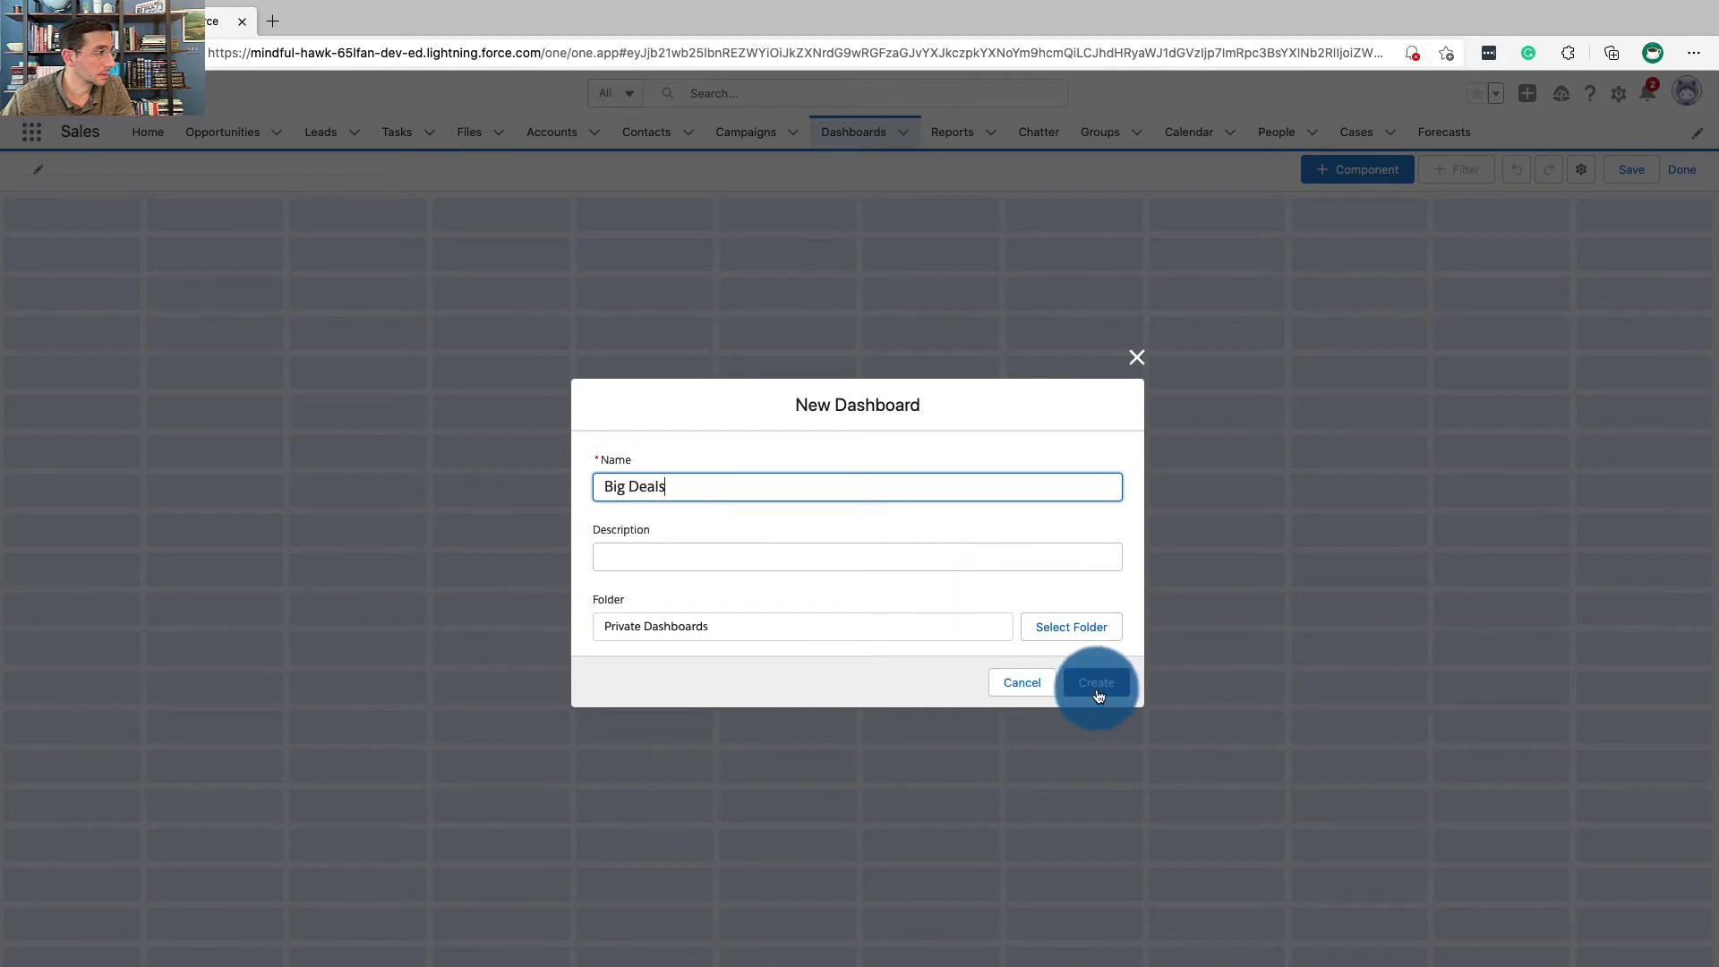
{"action": "left_click", "coordinate": [1053, 673]}
{"action": "left_click", "coordinate": [1087, 681]}
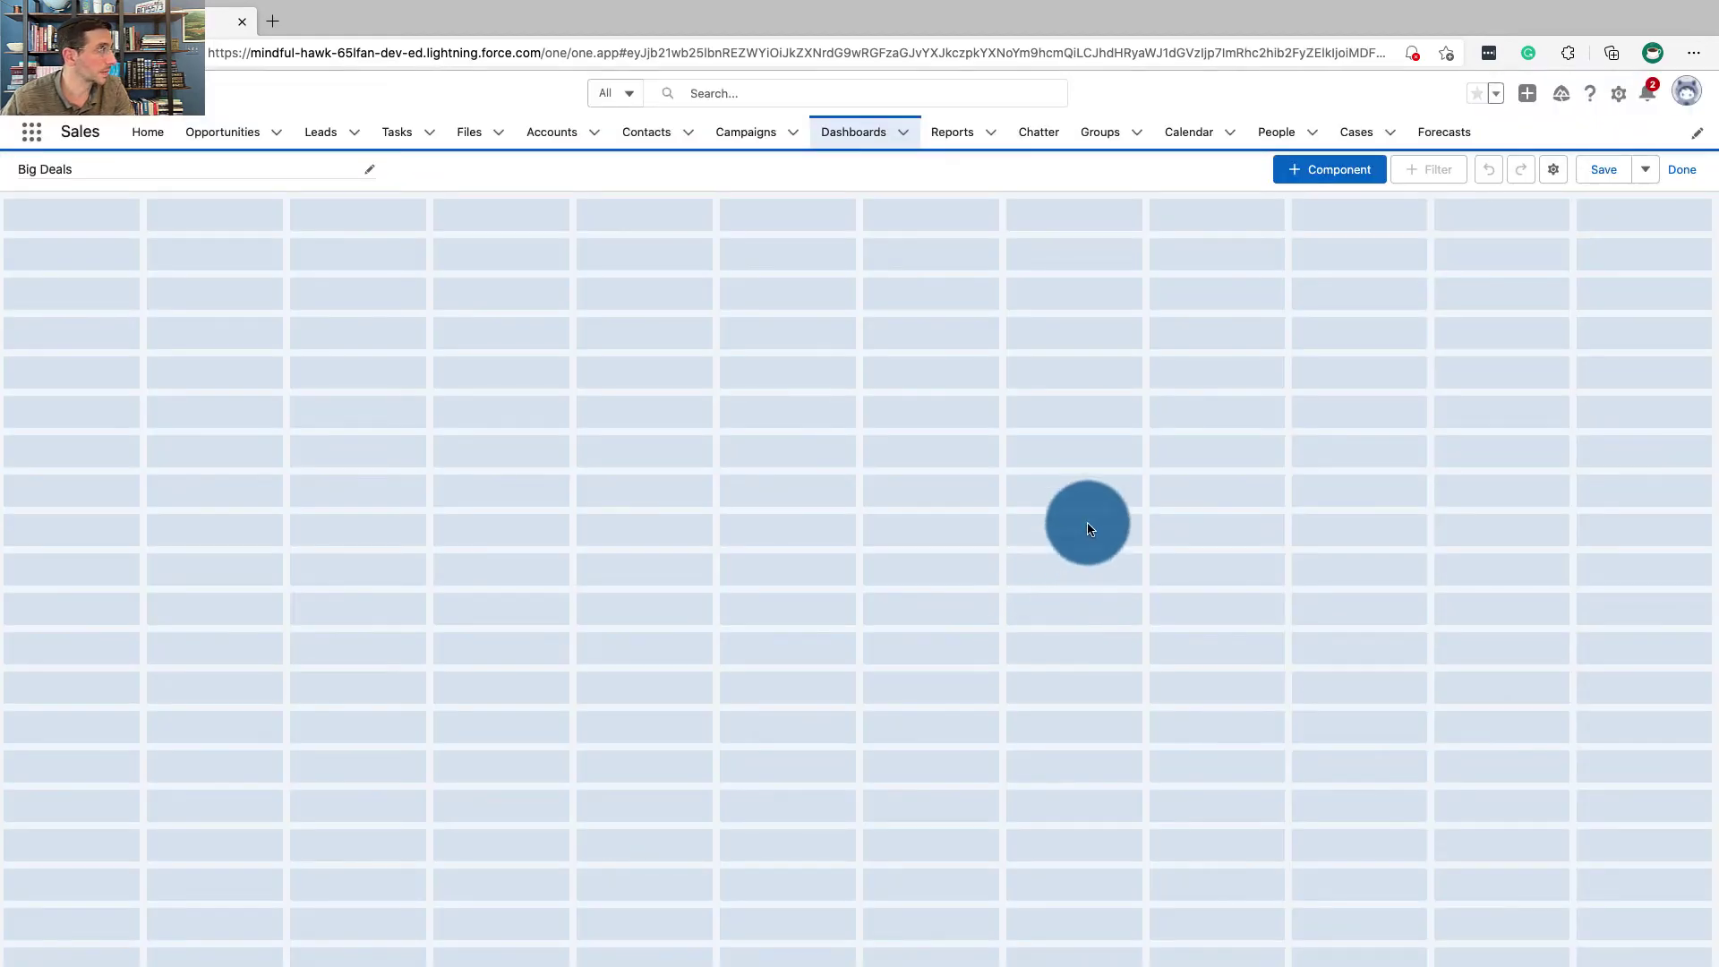
Step: Add an Opportunity Stages report component displayed as a donut chart to Big Deals
{"action": "key", "text": "ctrl+Left"}
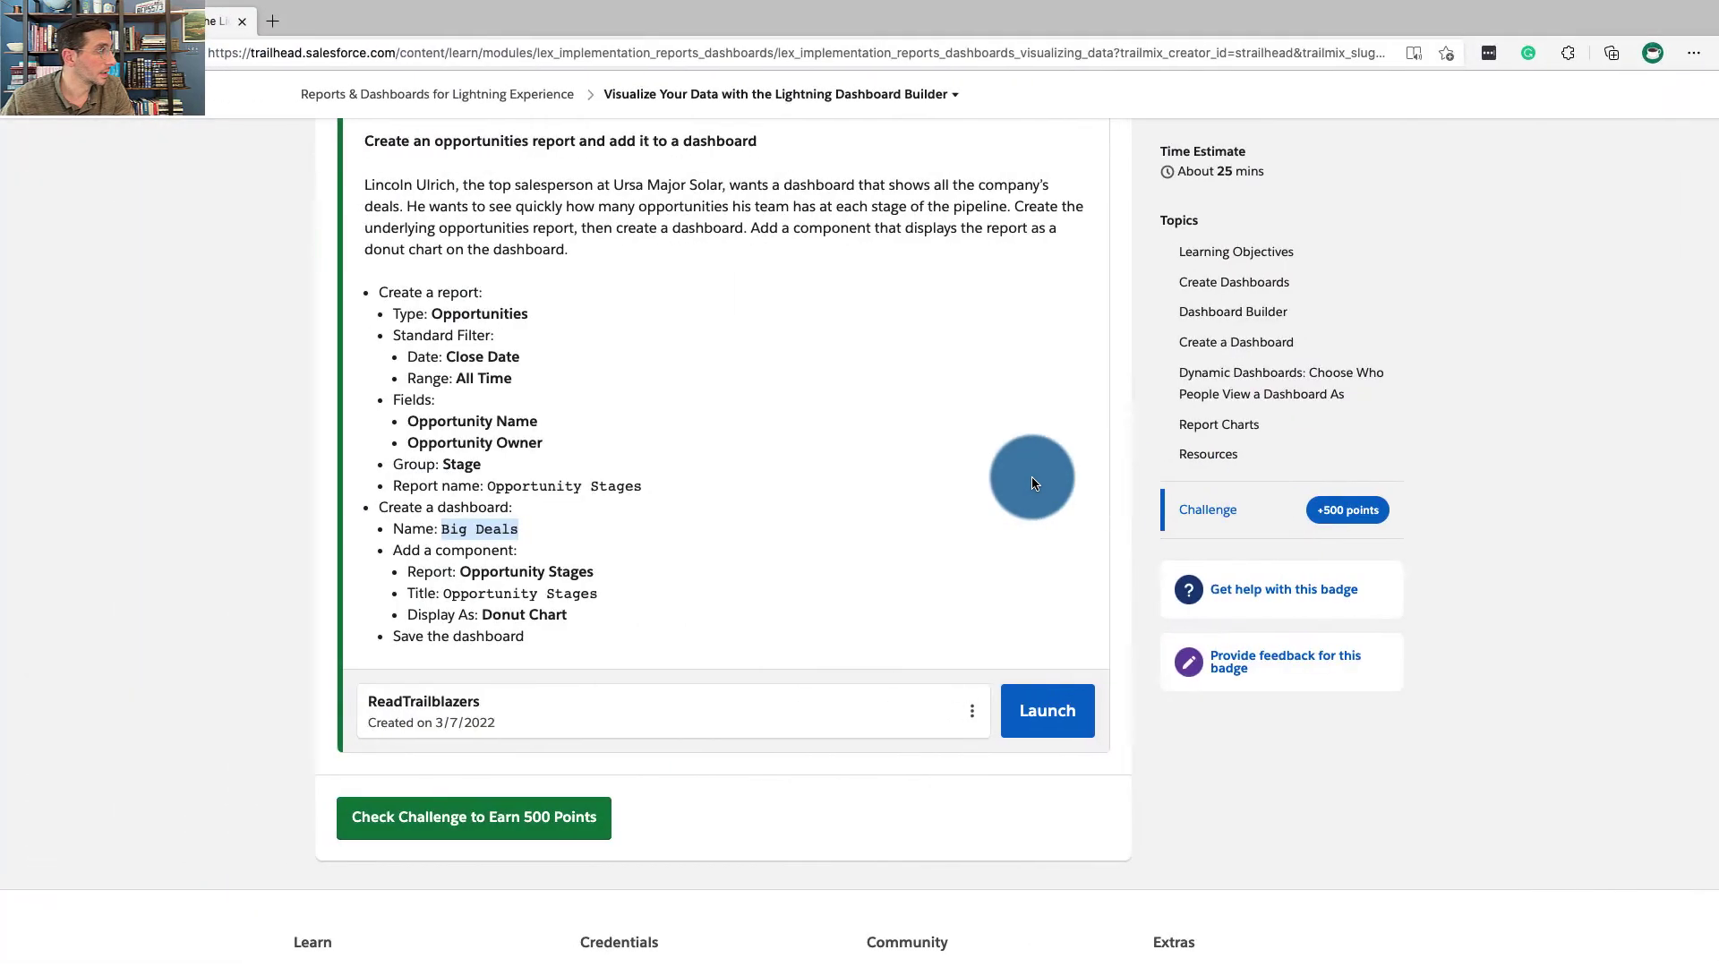
{"action": "left_click_drag", "start_coordinate": [608, 576], "coordinate": [462, 571]}
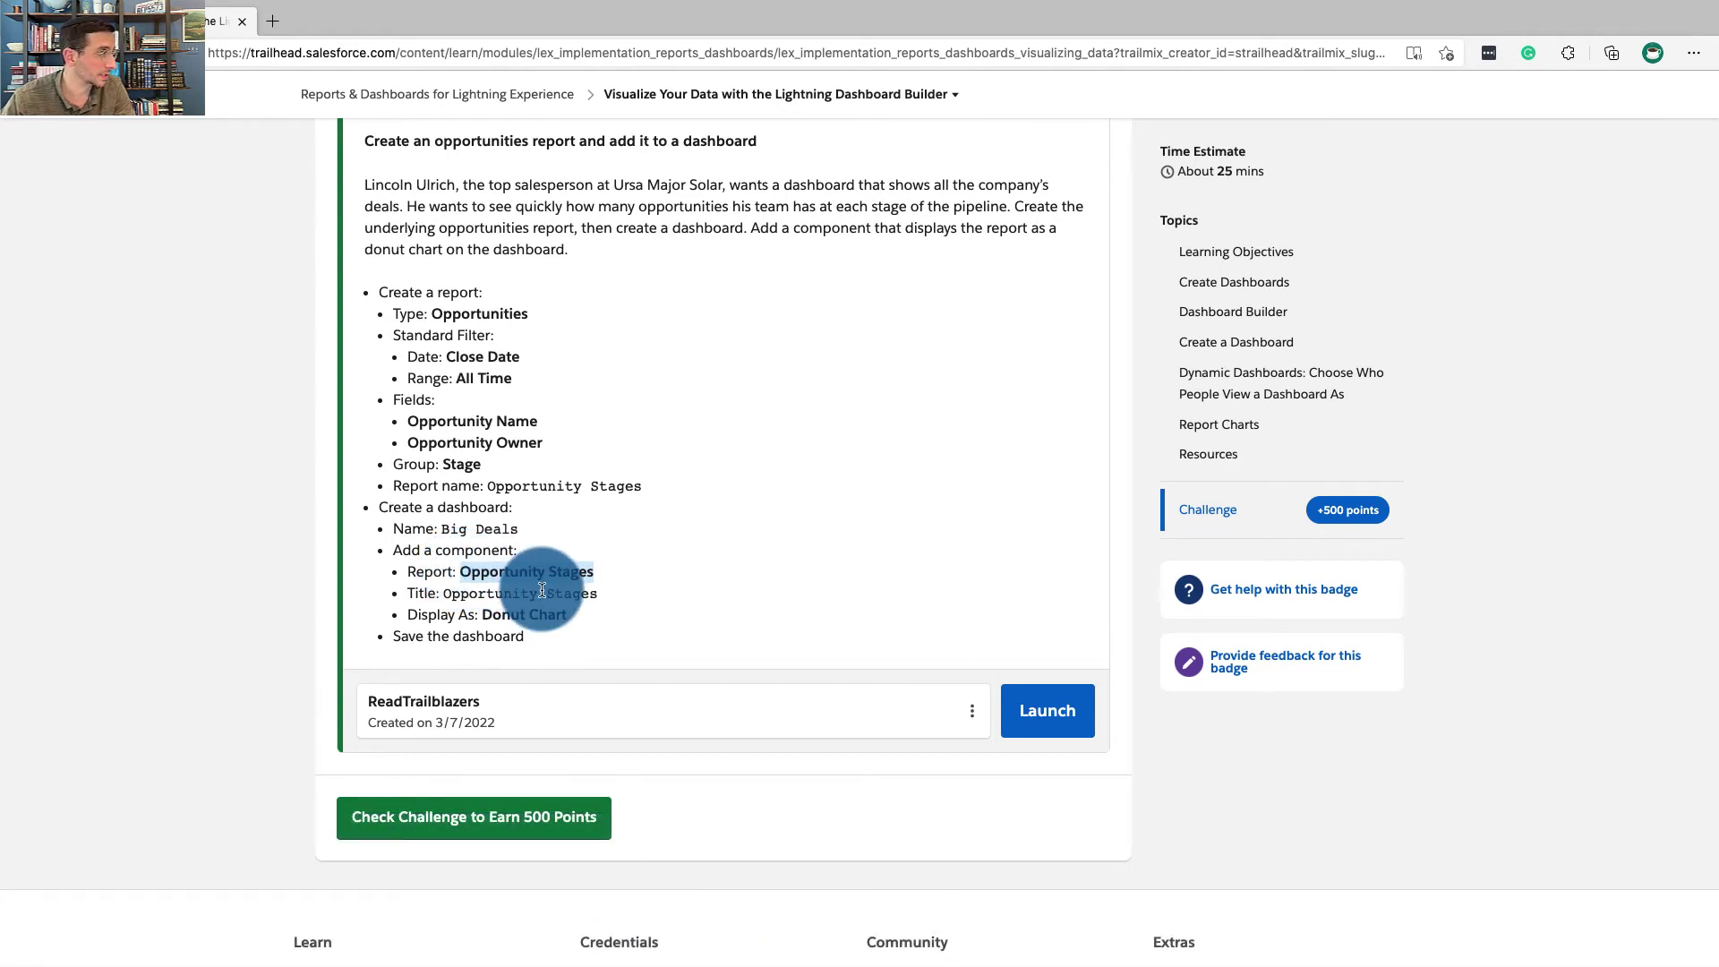
{"action": "left_click_drag", "start_coordinate": [604, 598], "coordinate": [448, 596]}
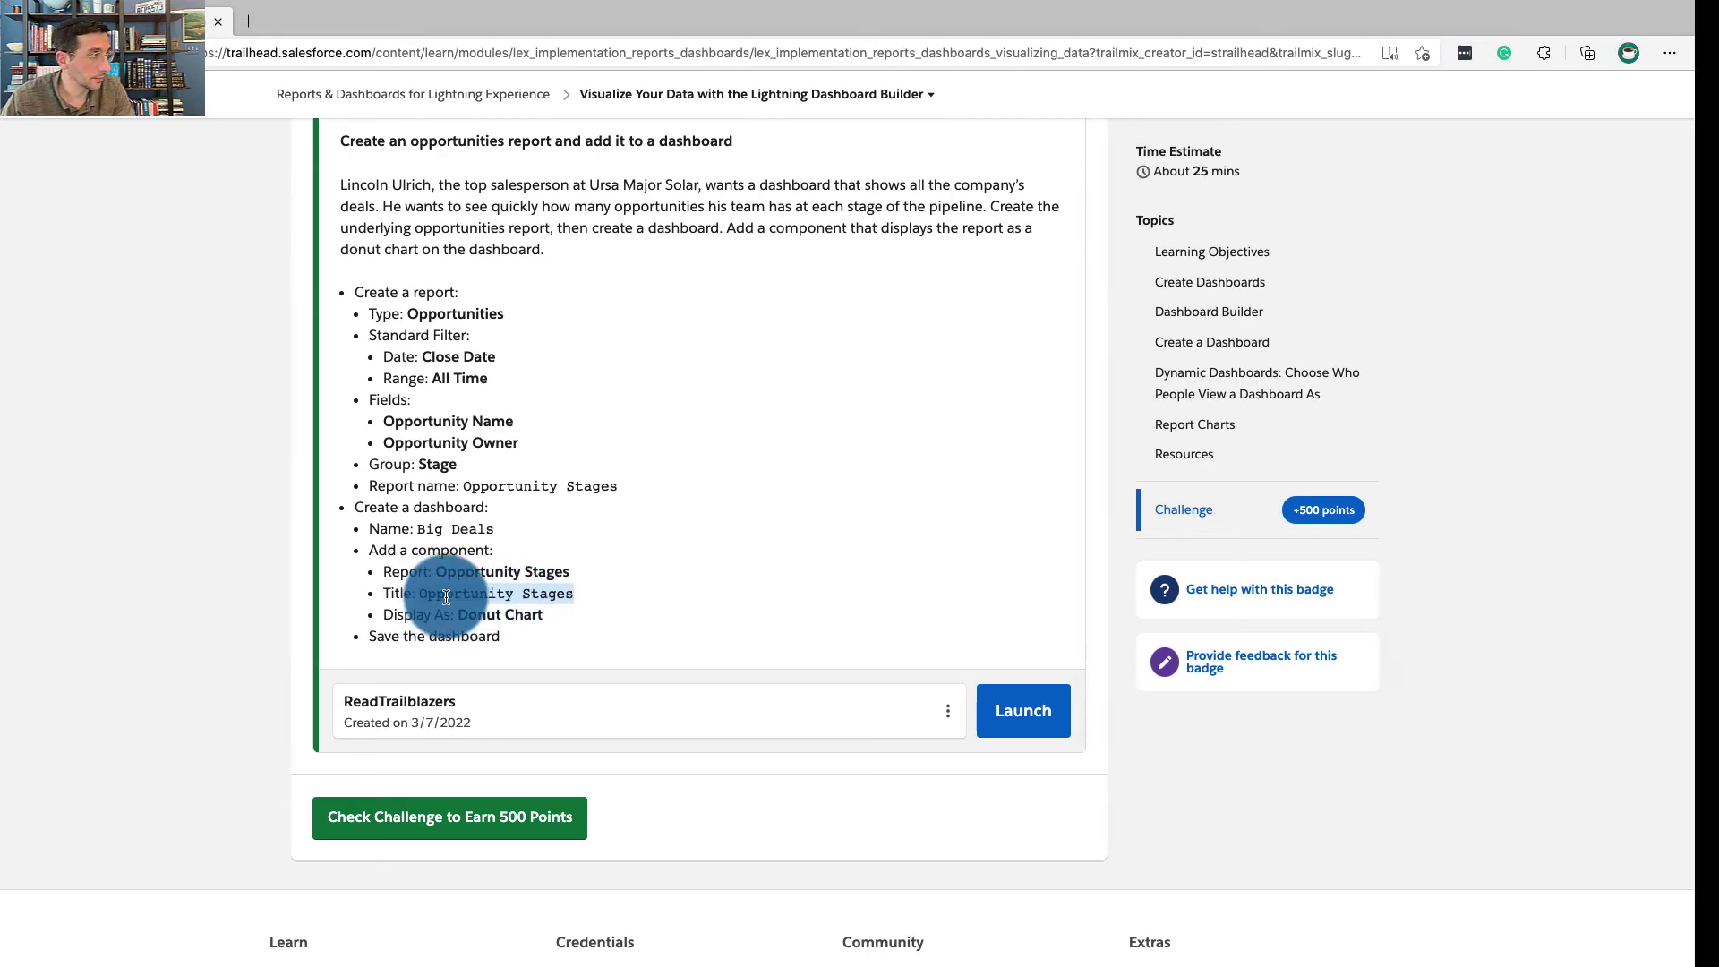
{"action": "key", "text": "super+grave"}
{"action": "left_click", "coordinate": [1334, 170]}
{"action": "left_click", "coordinate": [526, 423]}
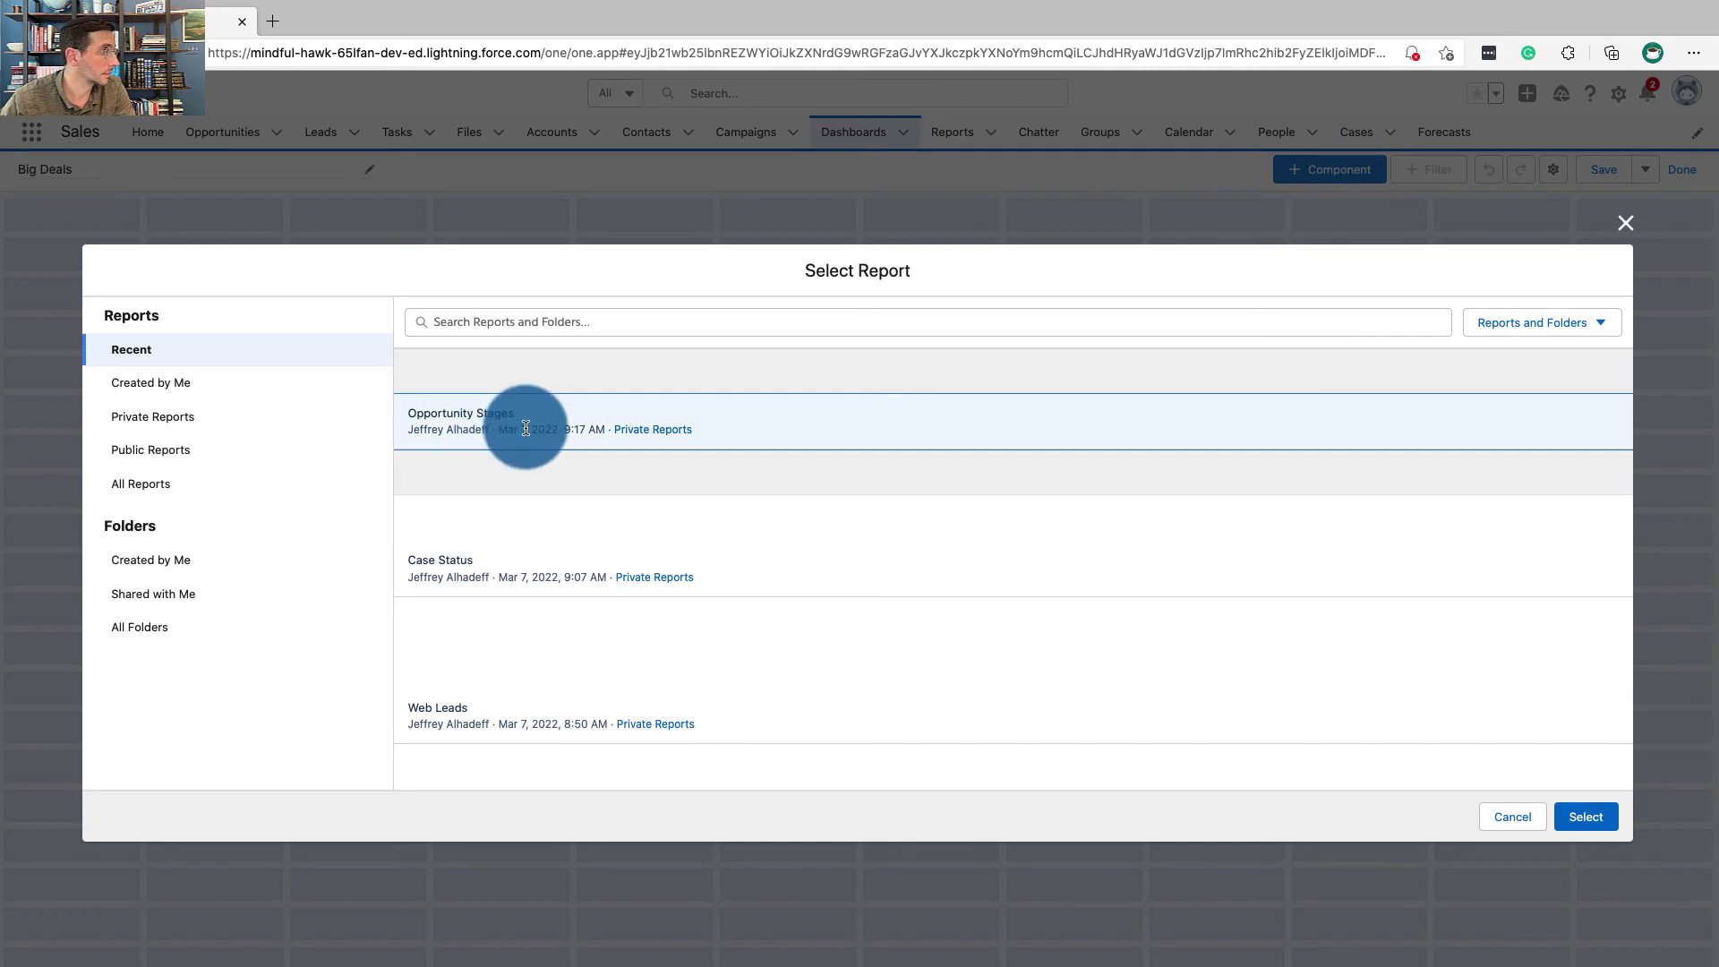
{"action": "left_click", "coordinate": [1585, 817]}
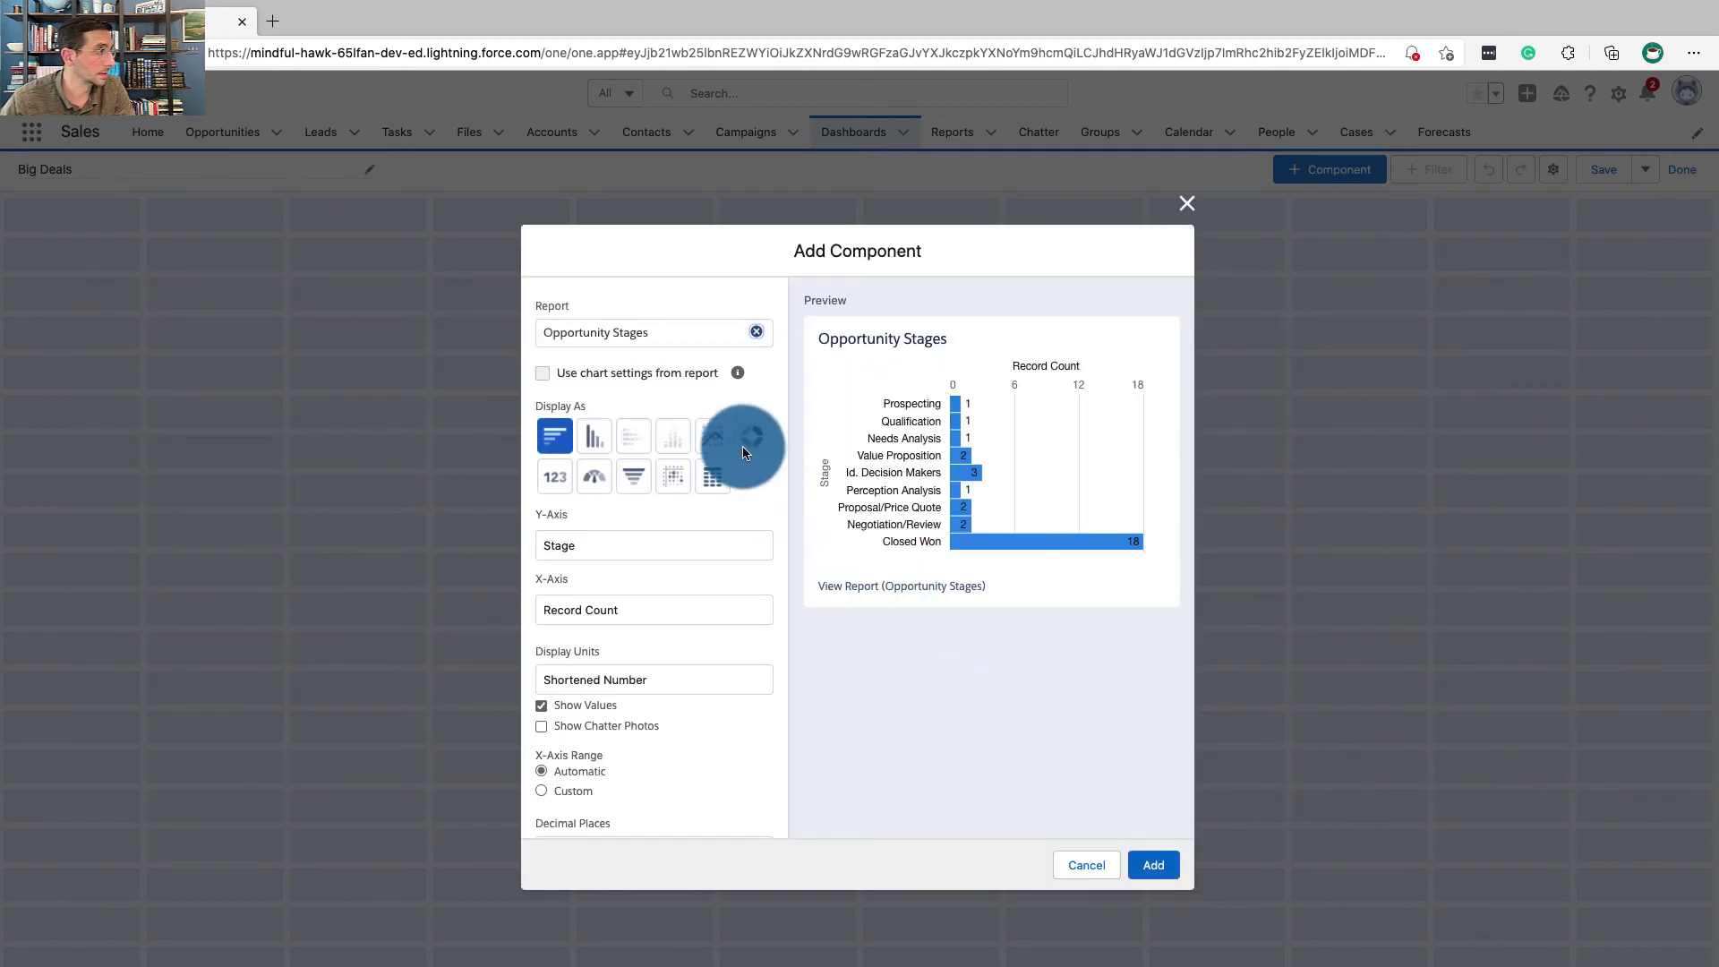
{"action": "left_click", "coordinate": [744, 450]}
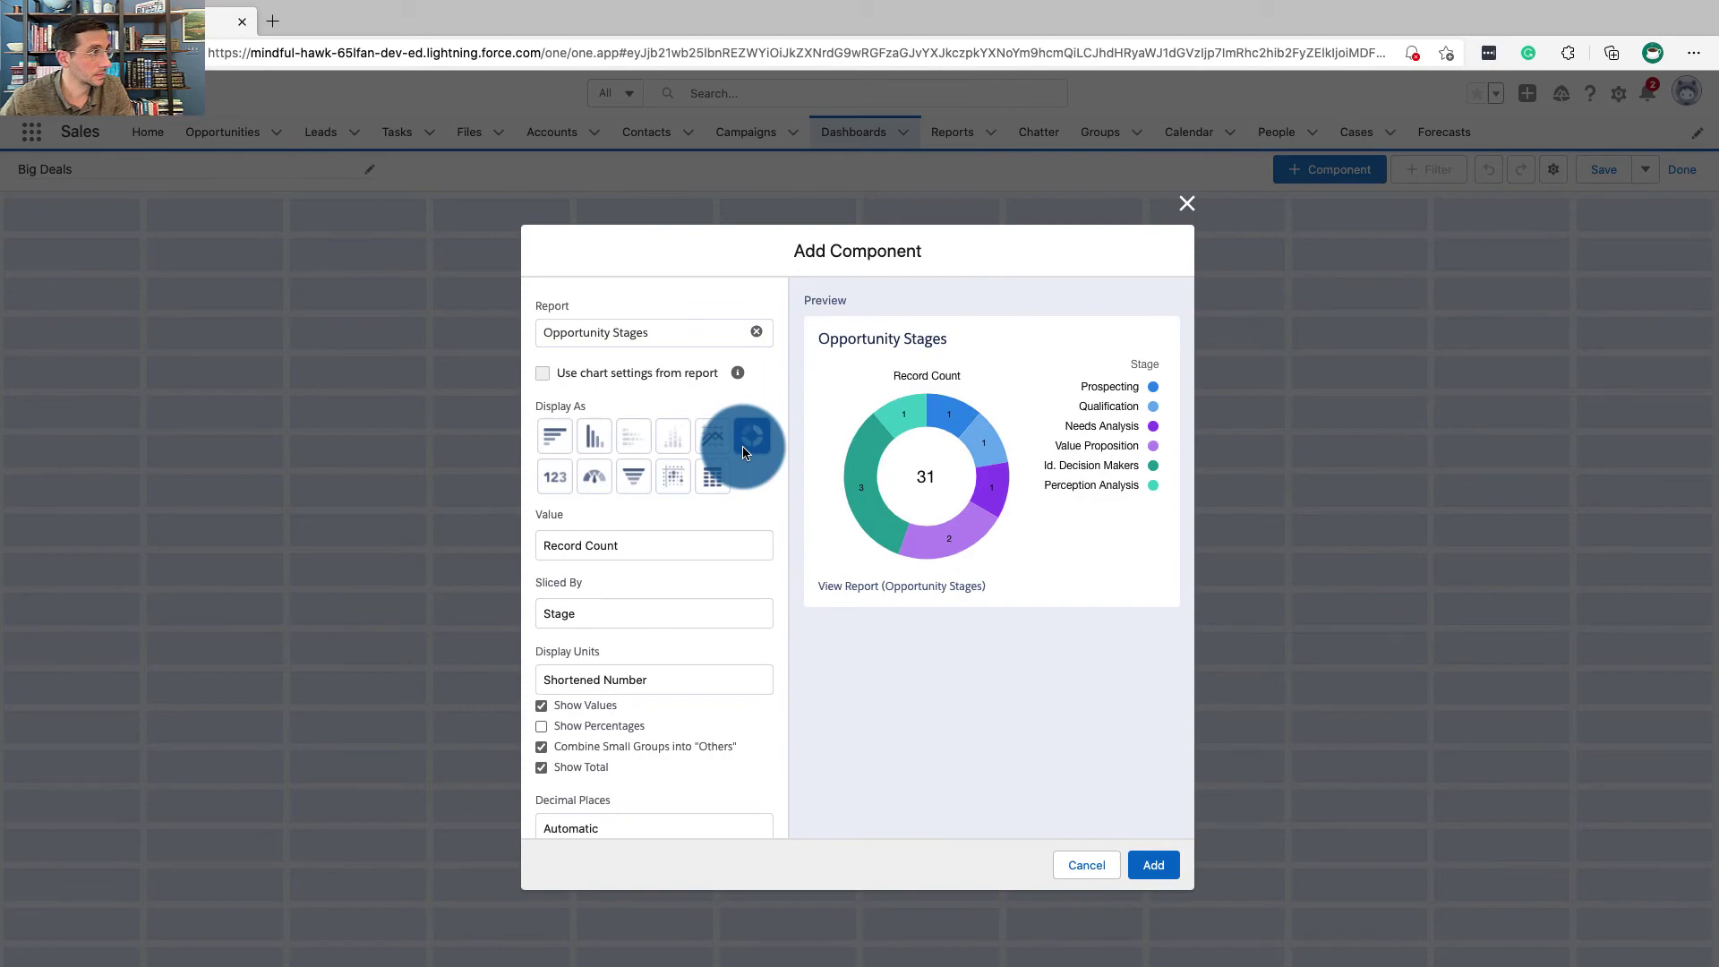
{"action": "key", "text": "super+grave"}
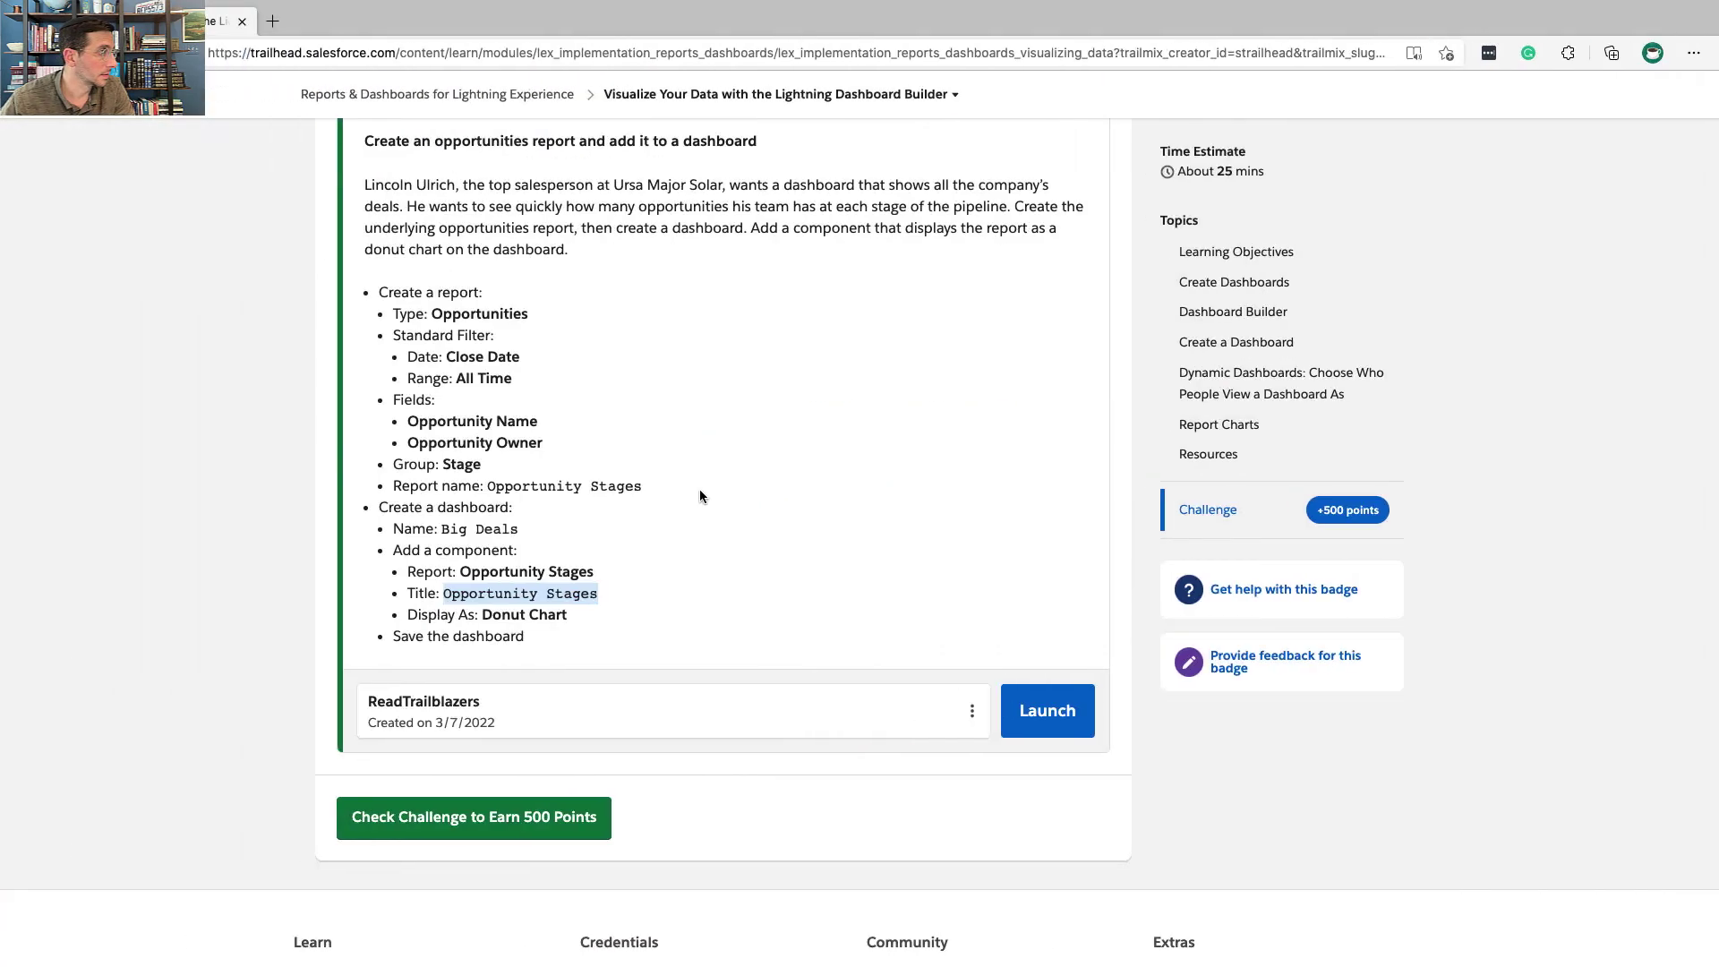
{"action": "key", "text": "ctrl+Right"}
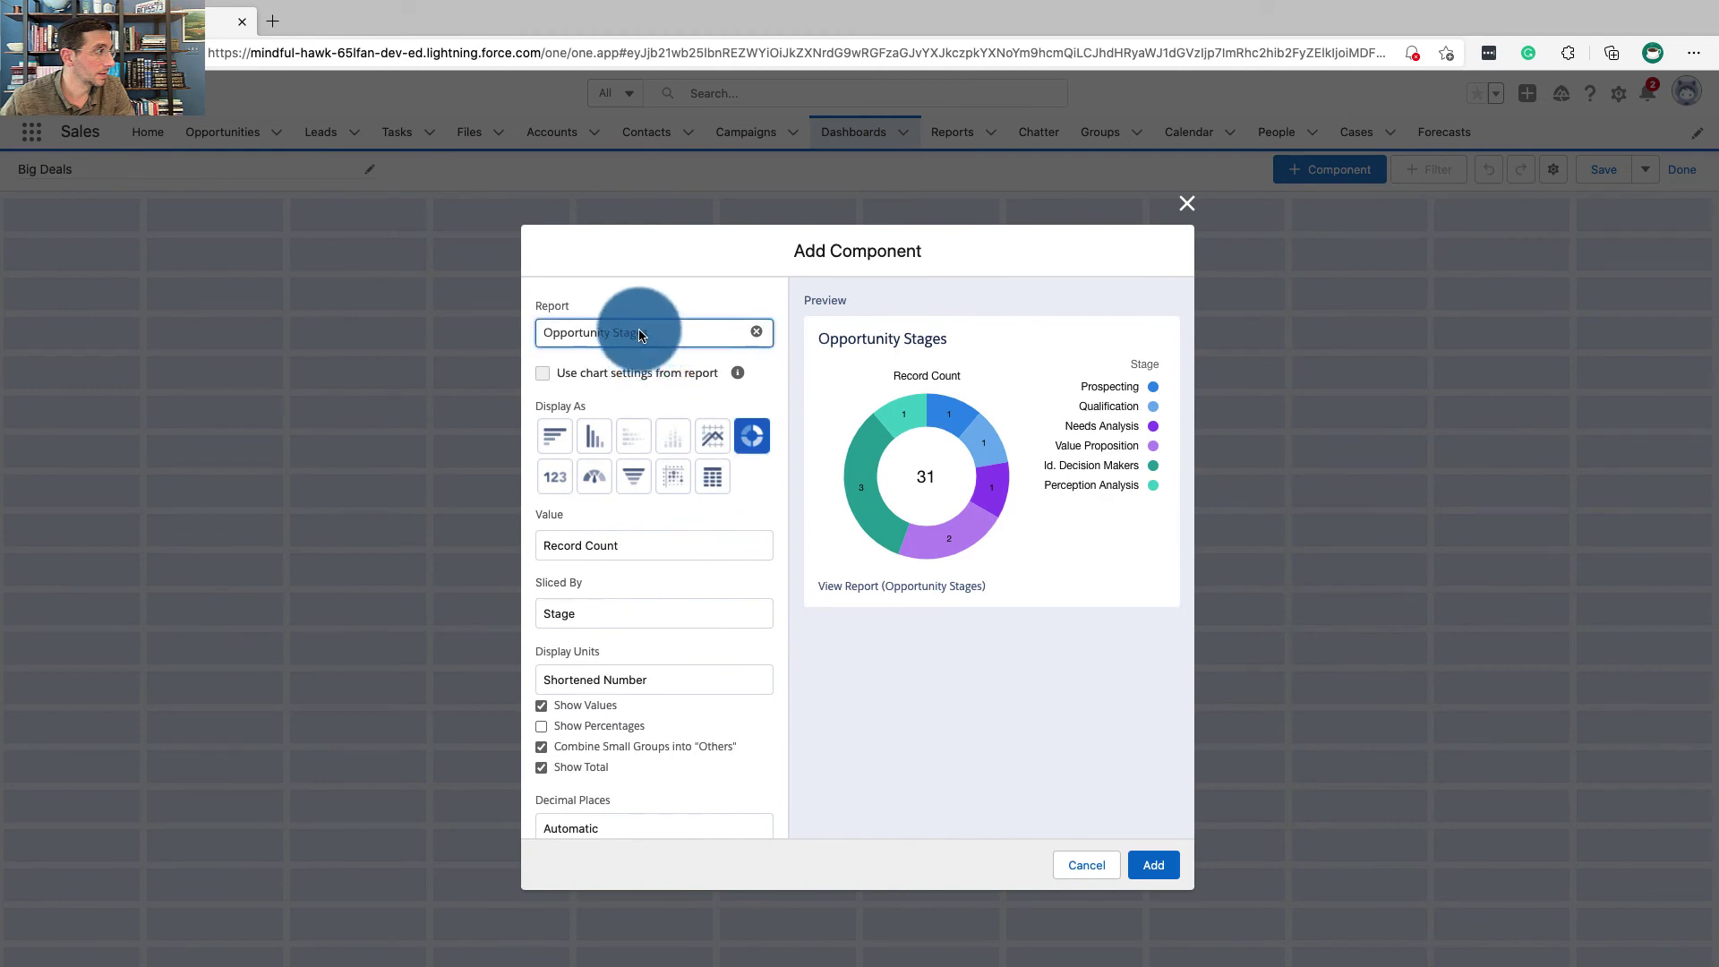
{"action": "left_click", "coordinate": [1154, 864]}
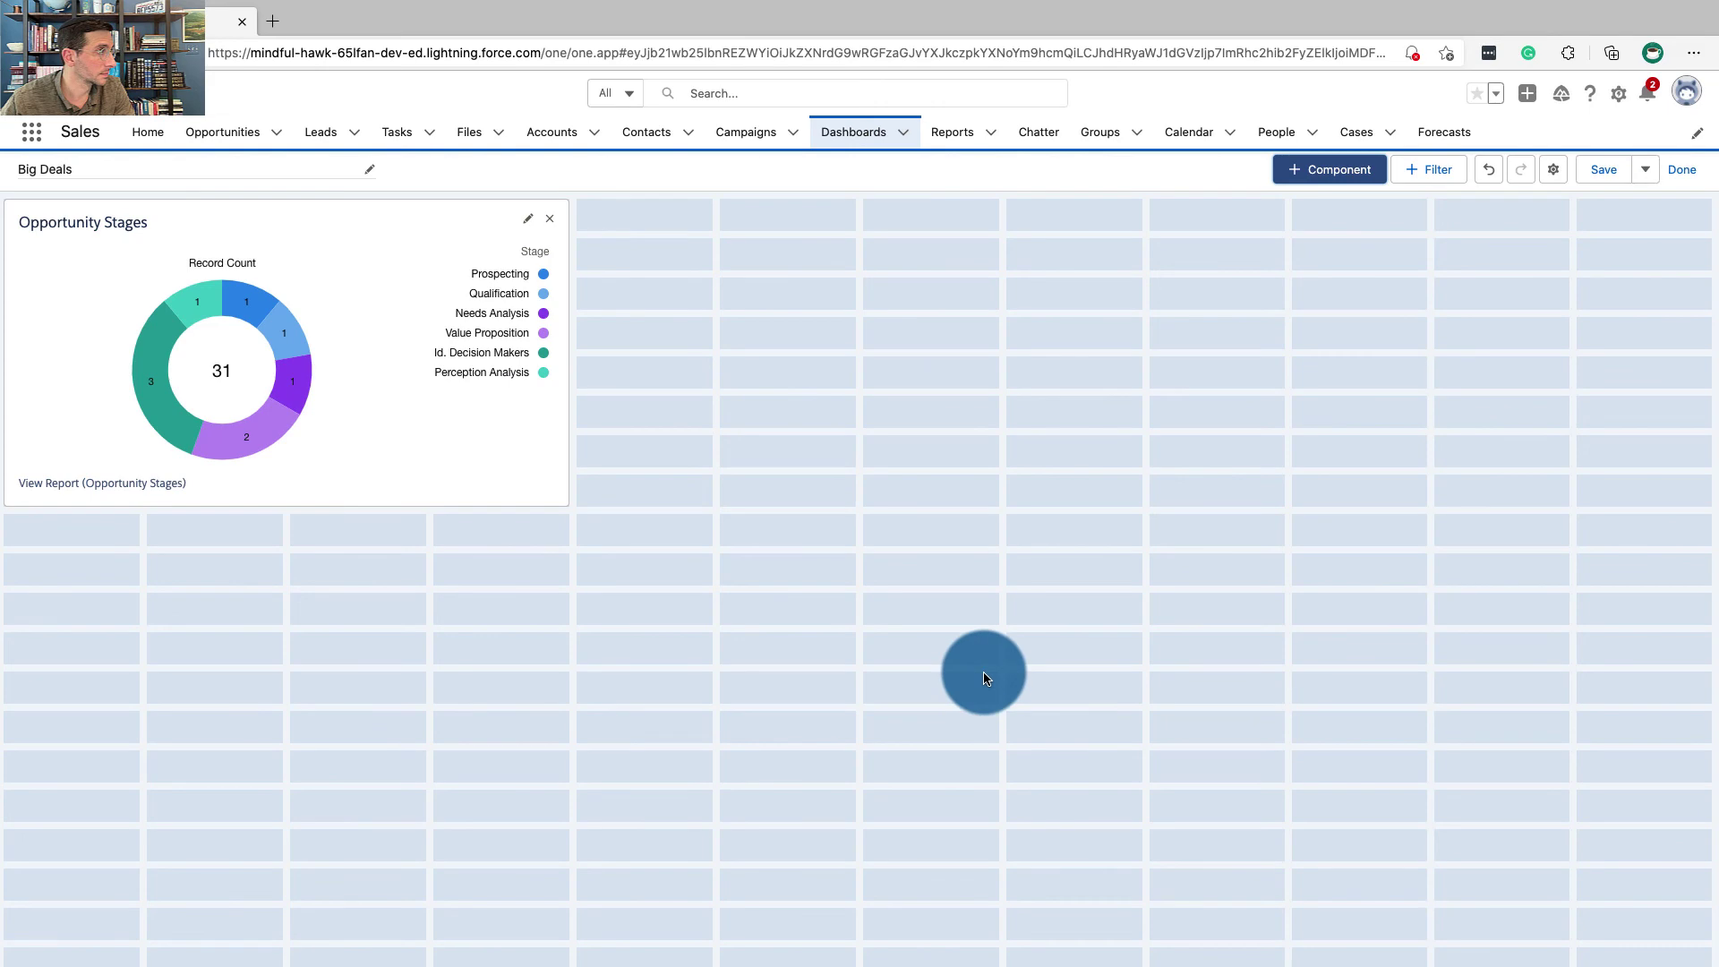
{"action": "key", "text": "ctrl+Left"}
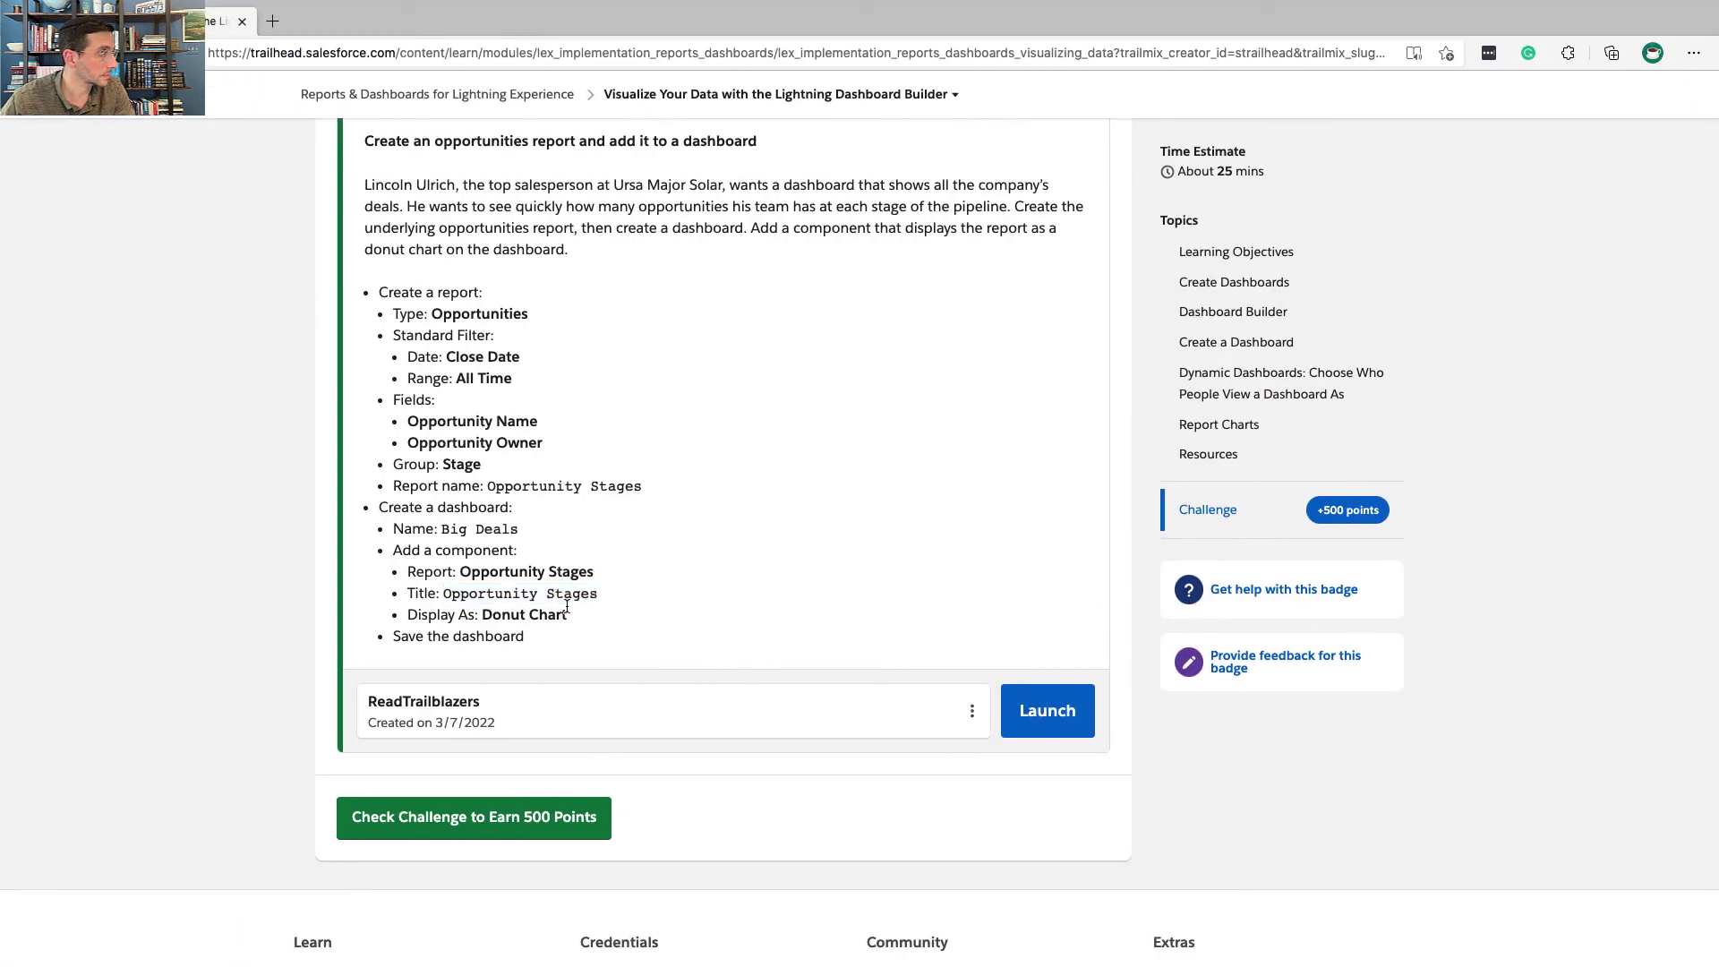
{"action": "left_click_drag", "start_coordinate": [577, 616], "coordinate": [482, 618]}
{"action": "key", "text": "ctrl+Right"}
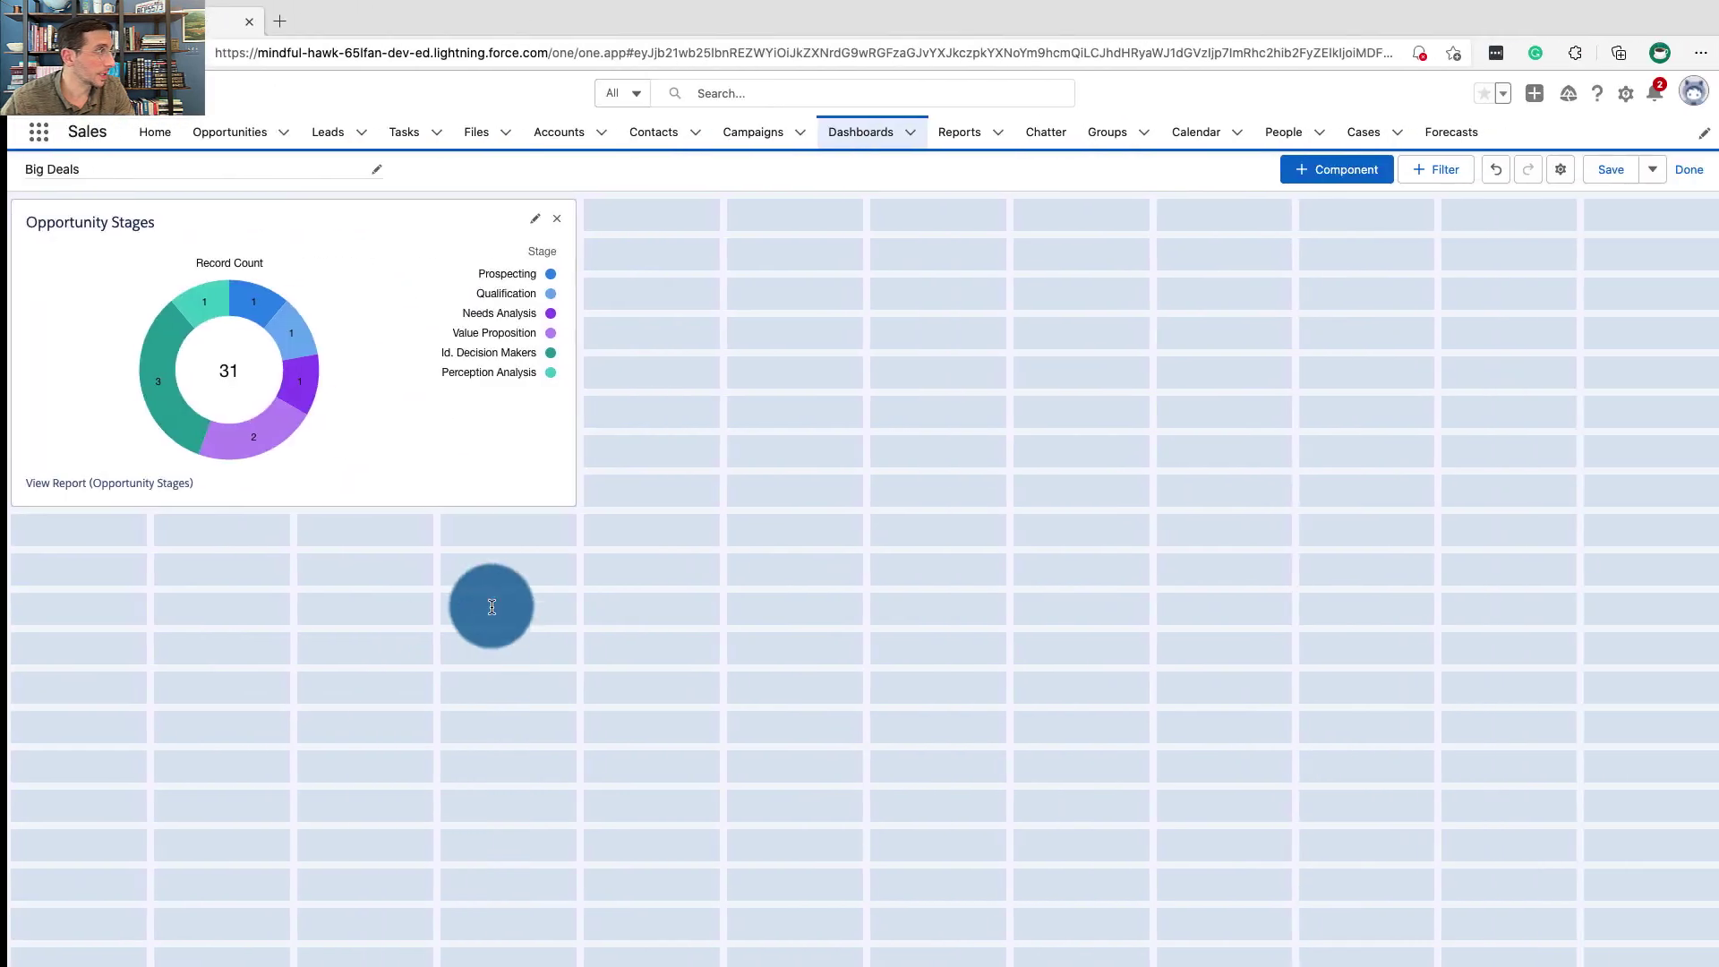